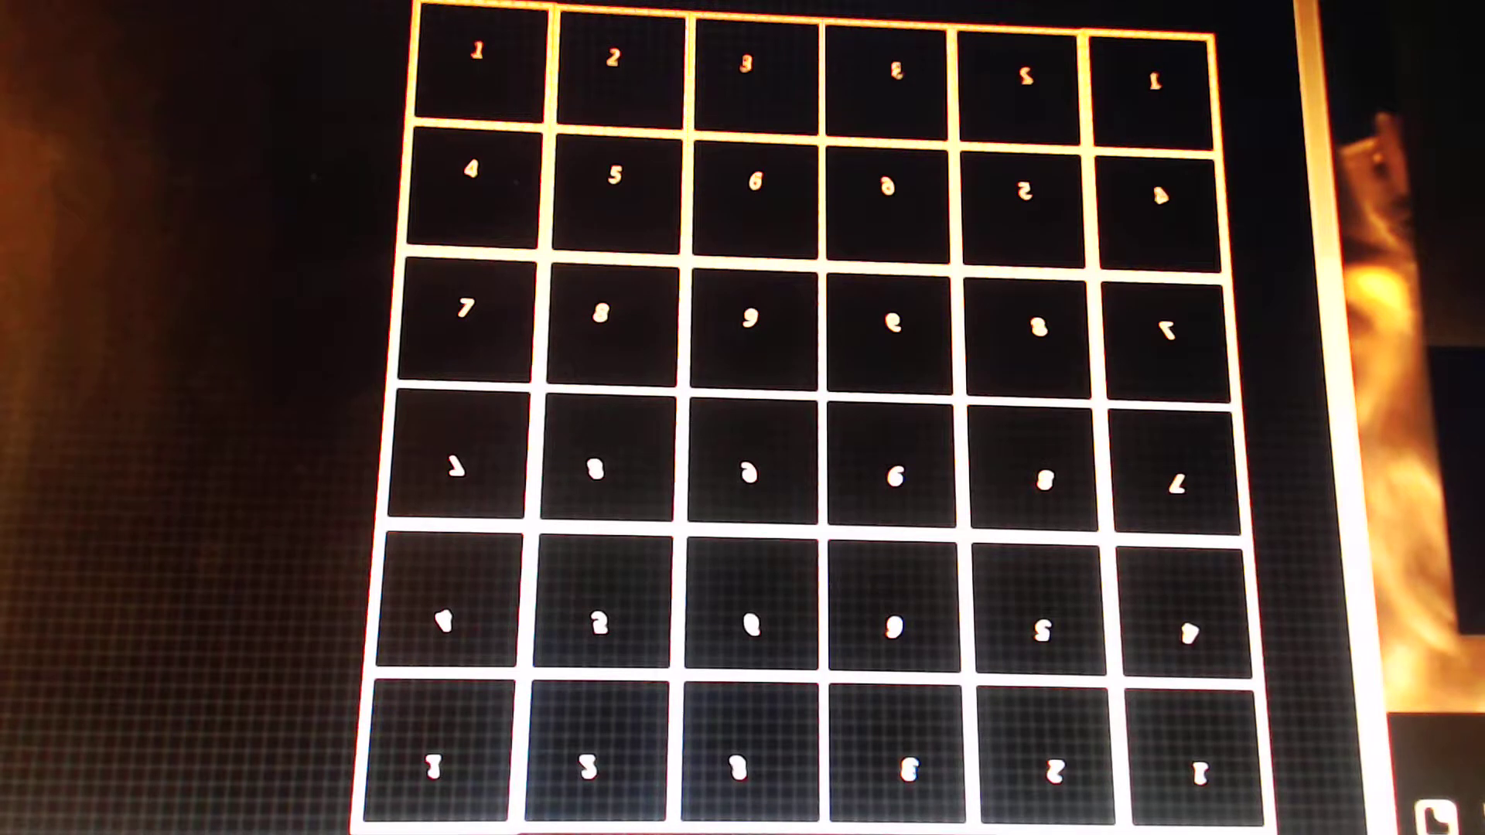
Draw the centre square over the middle cells and shape the top-left diamond
{"action": "left_click_drag", "start_coordinate": [753, 322], "coordinate": [868, 477]}
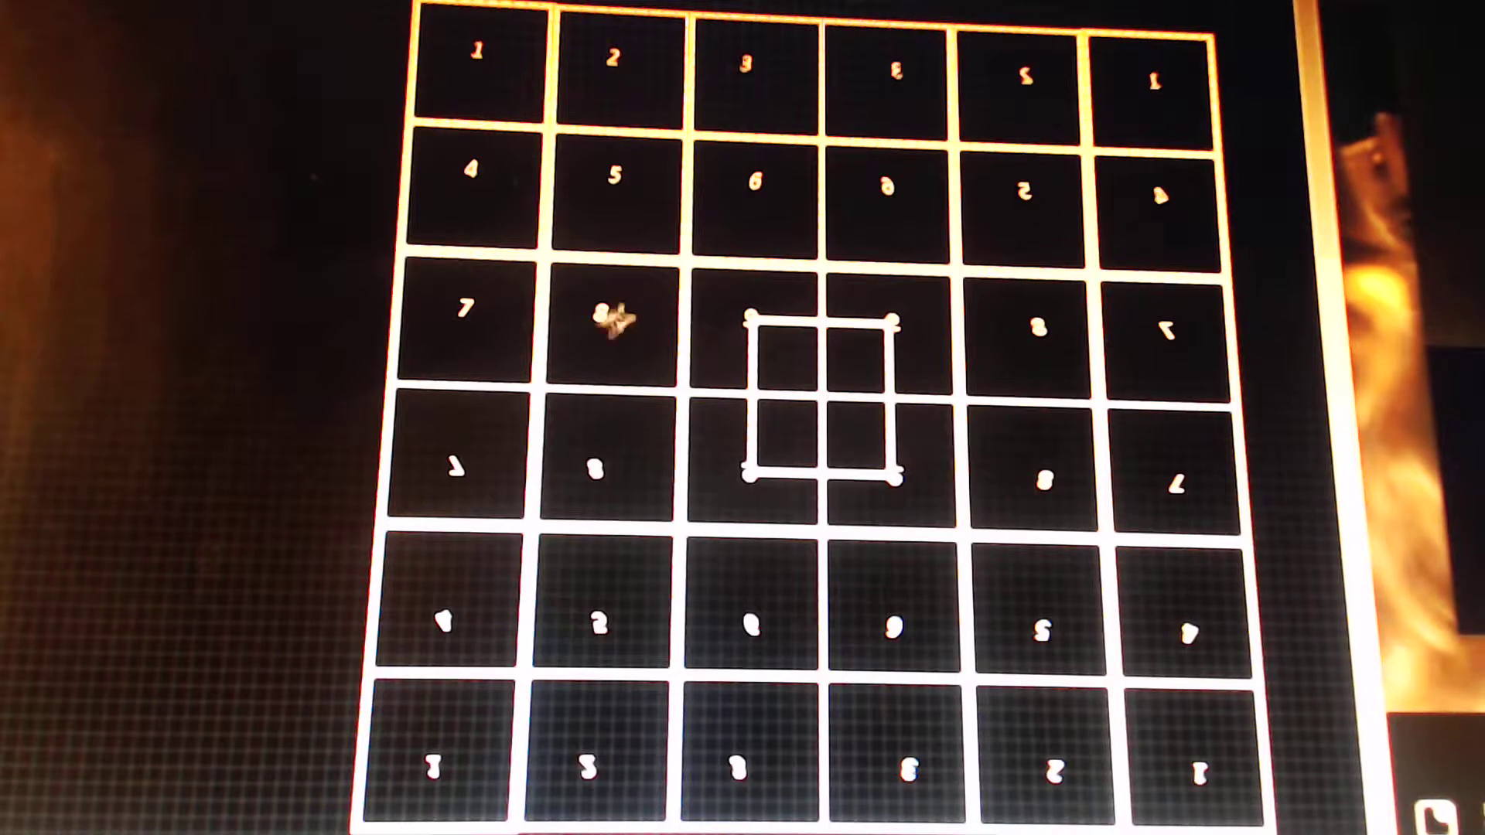
{"action": "left_click_drag", "start_coordinate": [602, 315], "coordinate": [754, 177]}
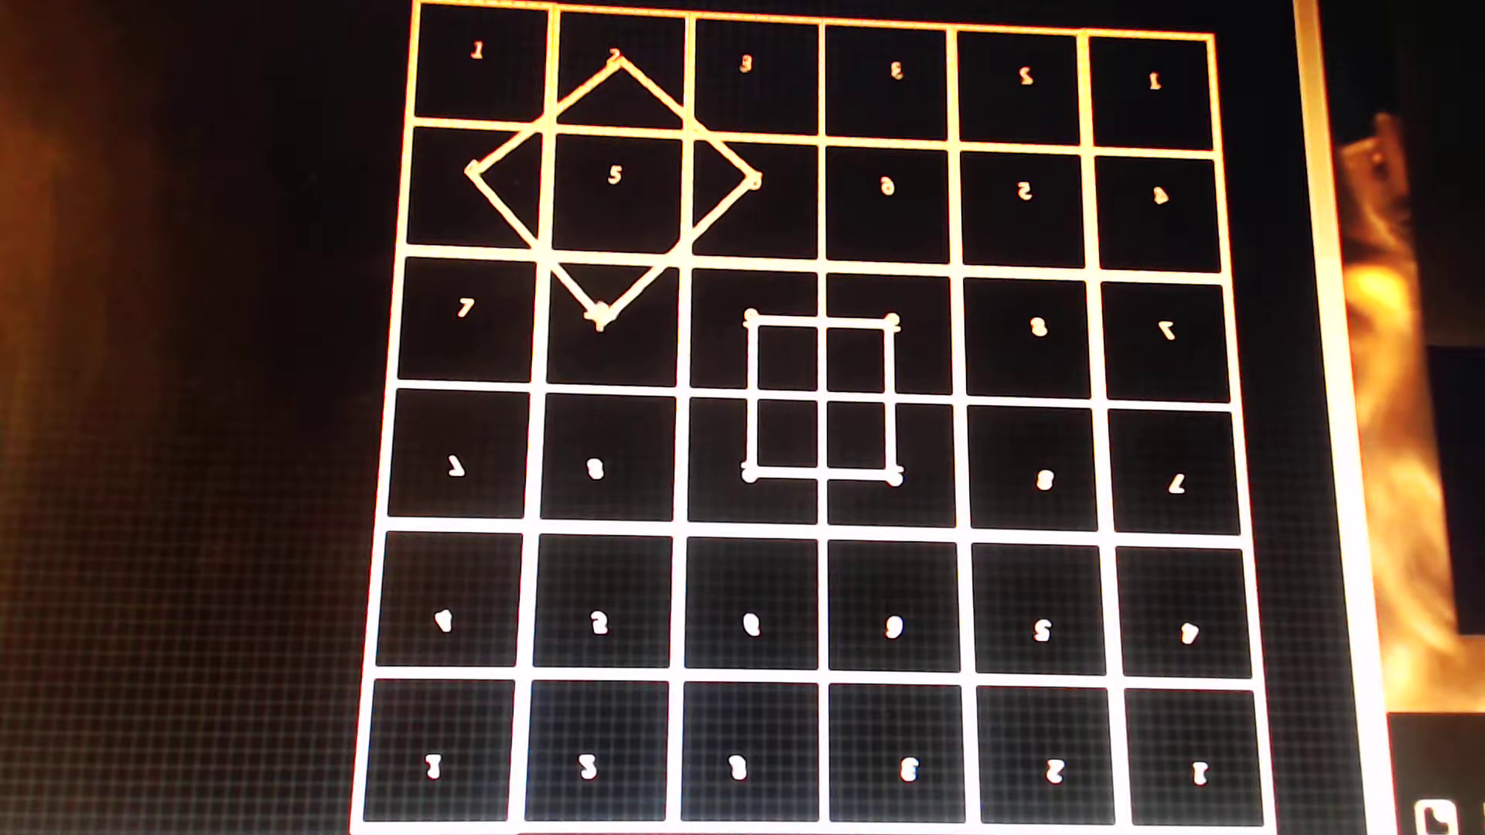
{"action": "left_click", "coordinate": [602, 315]}
{"action": "left_click_drag", "start_coordinate": [598, 383], "coordinate": [601, 318]}
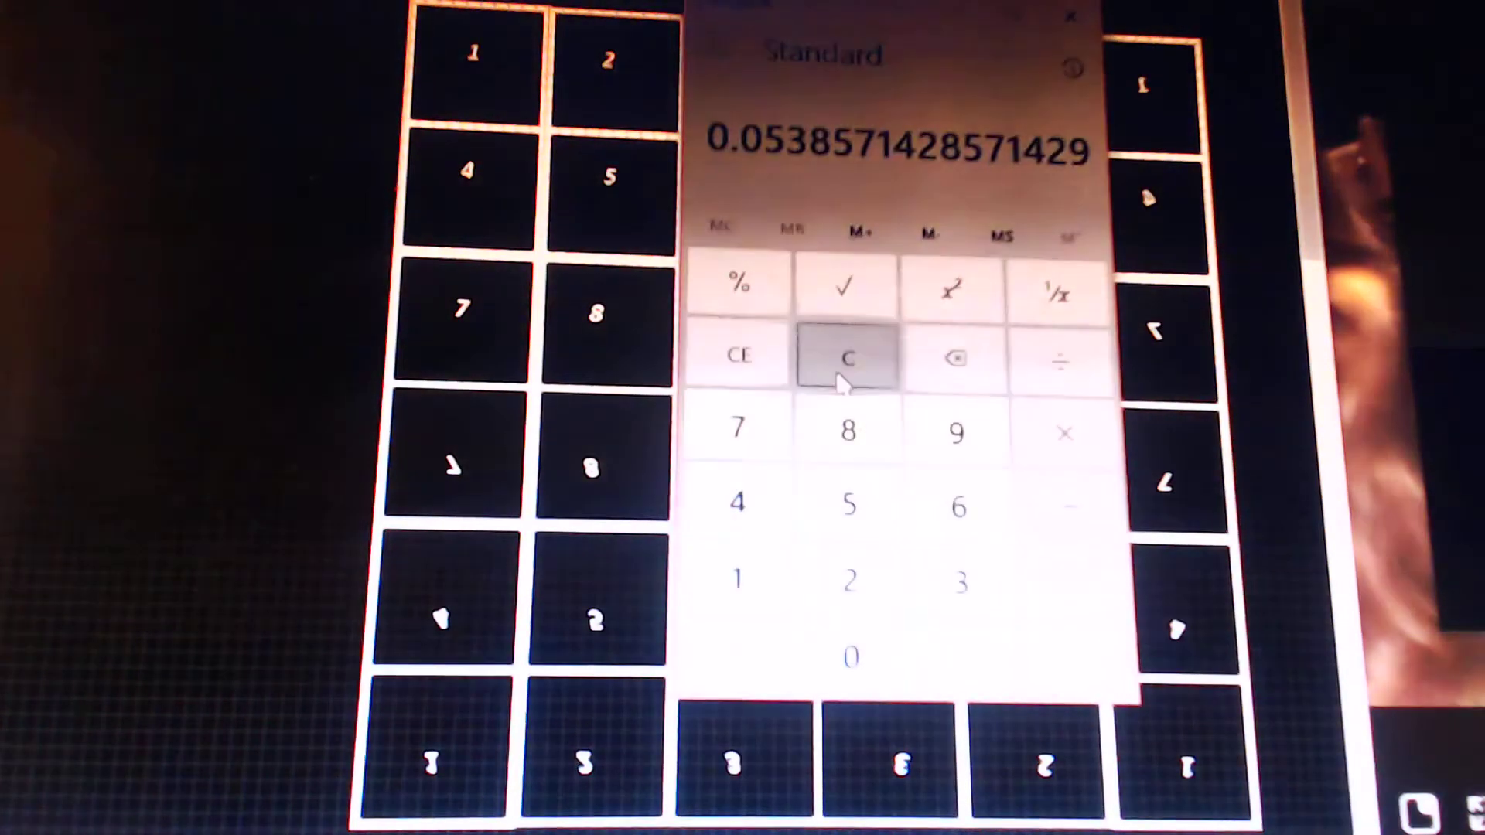
Clear Calculator and compute 7 + 7 to show 14
{"action": "left_click", "coordinate": [844, 360]}
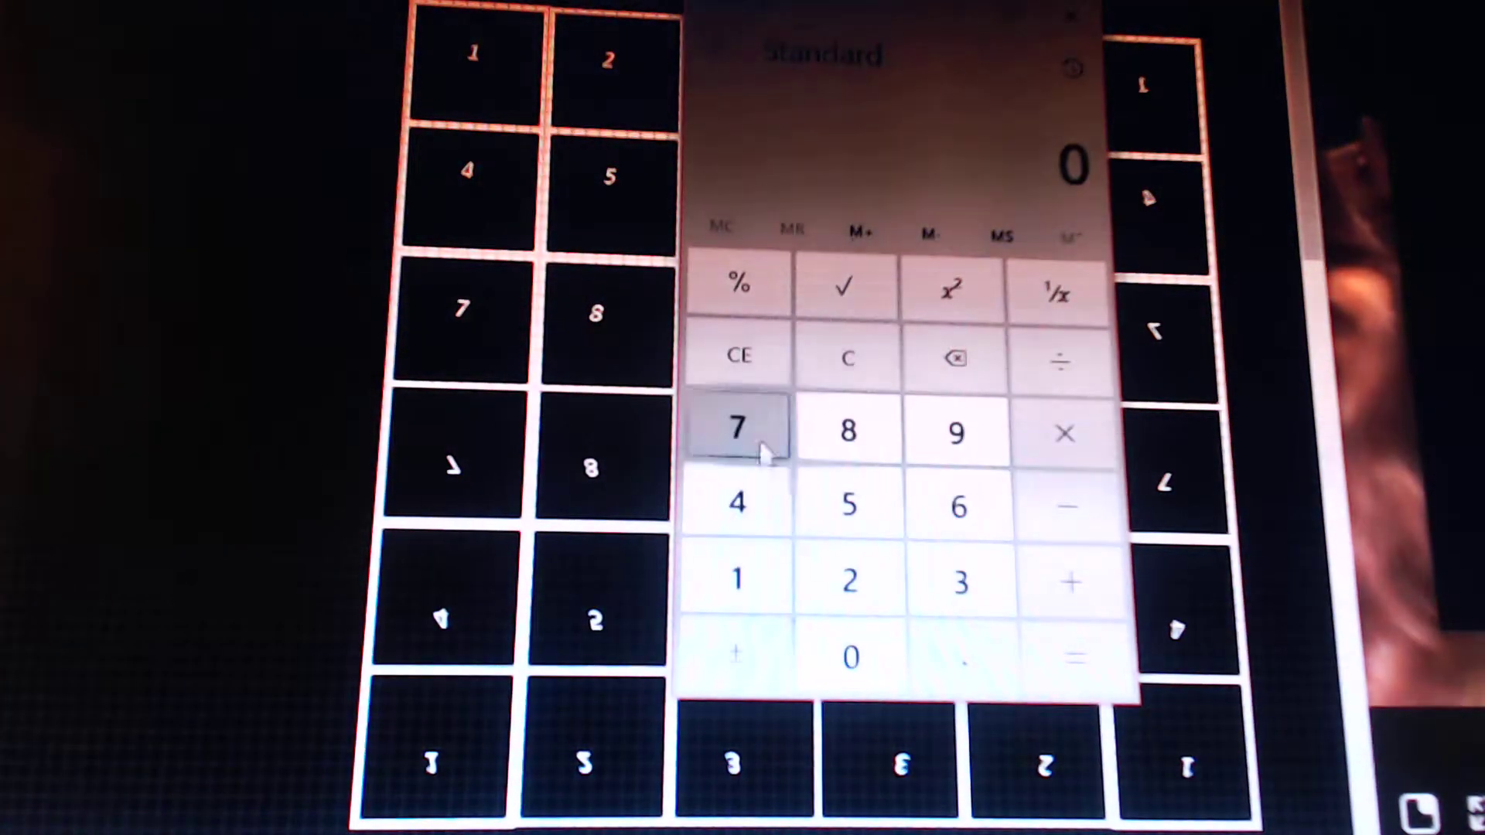
{"action": "left_click", "coordinate": [763, 452]}
{"action": "left_click", "coordinate": [1067, 427]}
{"action": "left_click", "coordinate": [1066, 594]}
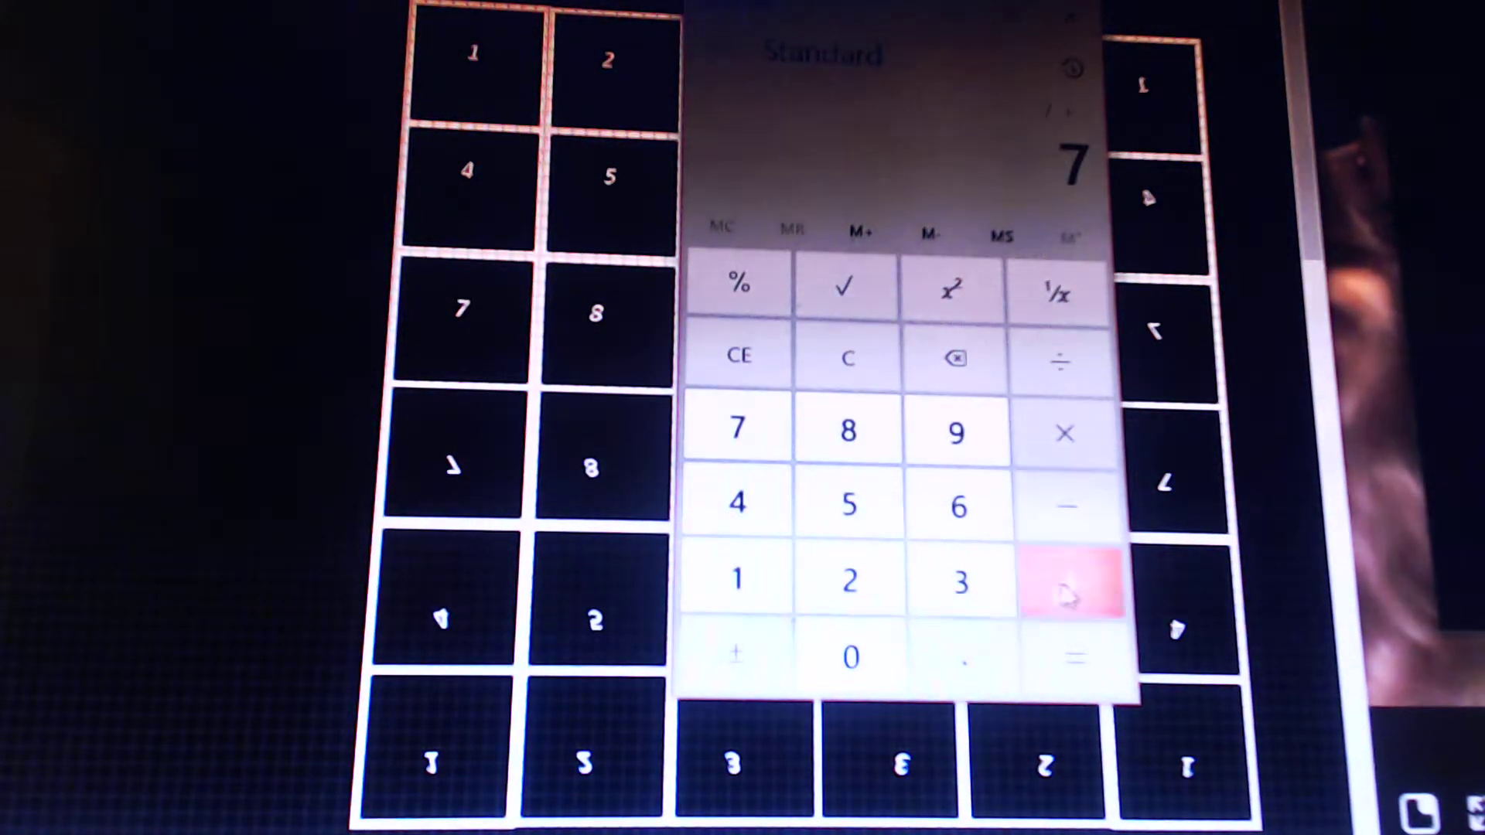
{"action": "left_click", "coordinate": [735, 430]}
{"action": "left_click", "coordinate": [1063, 632]}
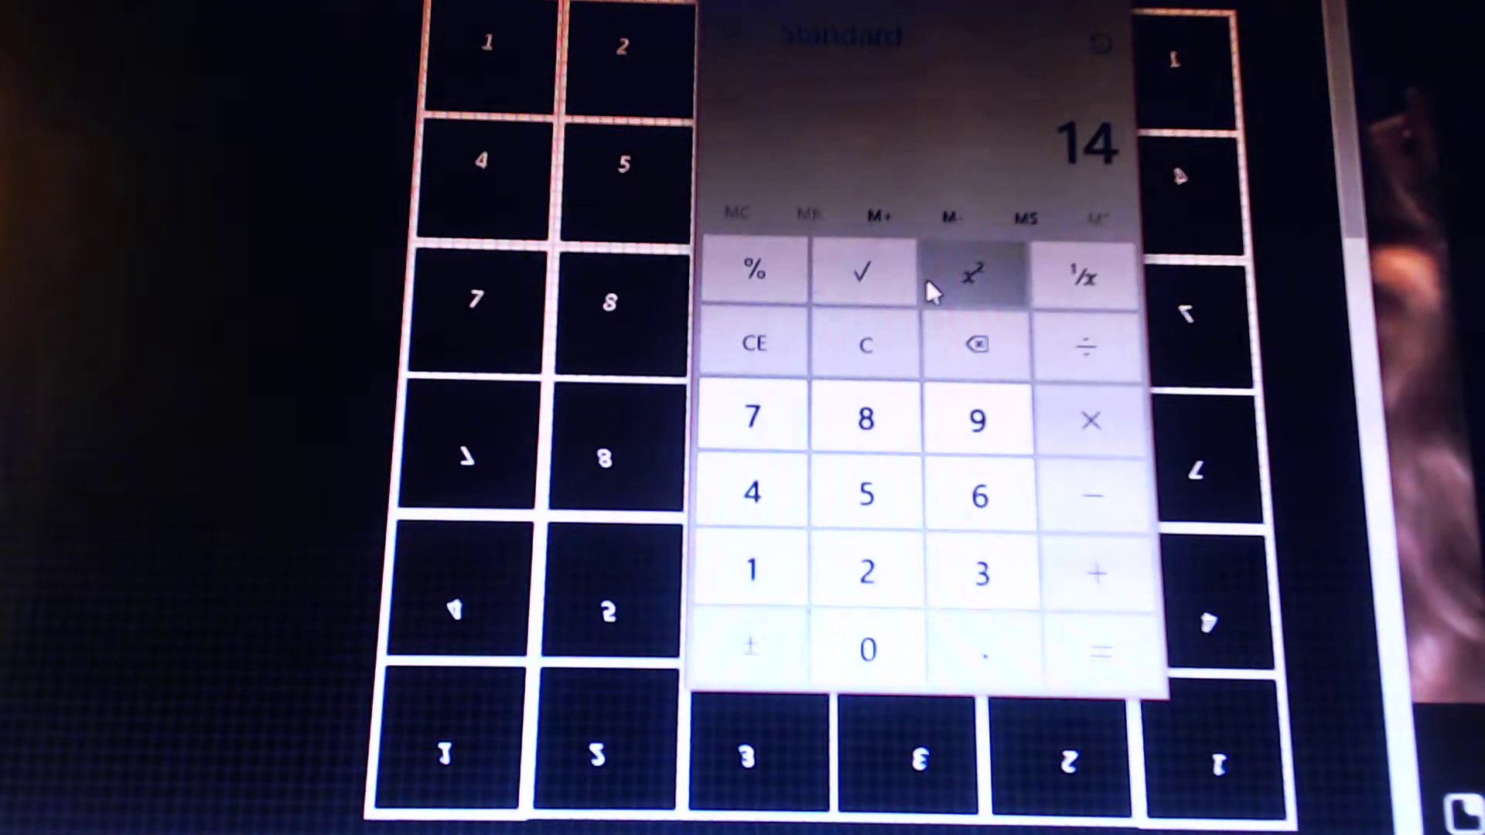
Close the Calculator window to return to the numbered grid
{"action": "left_click", "coordinate": [986, 6]}
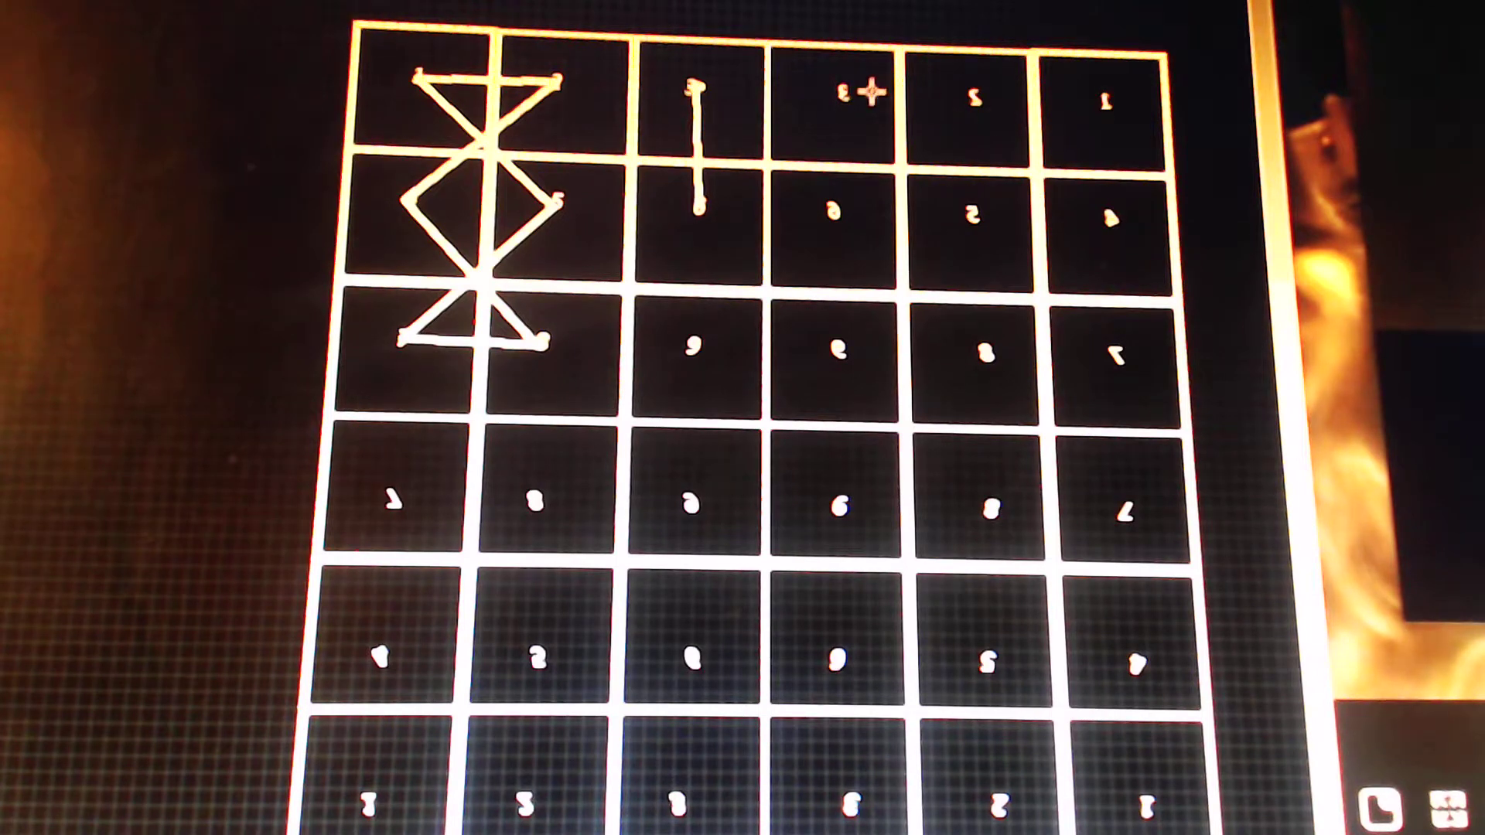
Trace the right hourglass's diagonal, bottom and crossing strokes, then circle the third-row, third-cell number
{"action": "left_click", "coordinate": [1110, 107]}
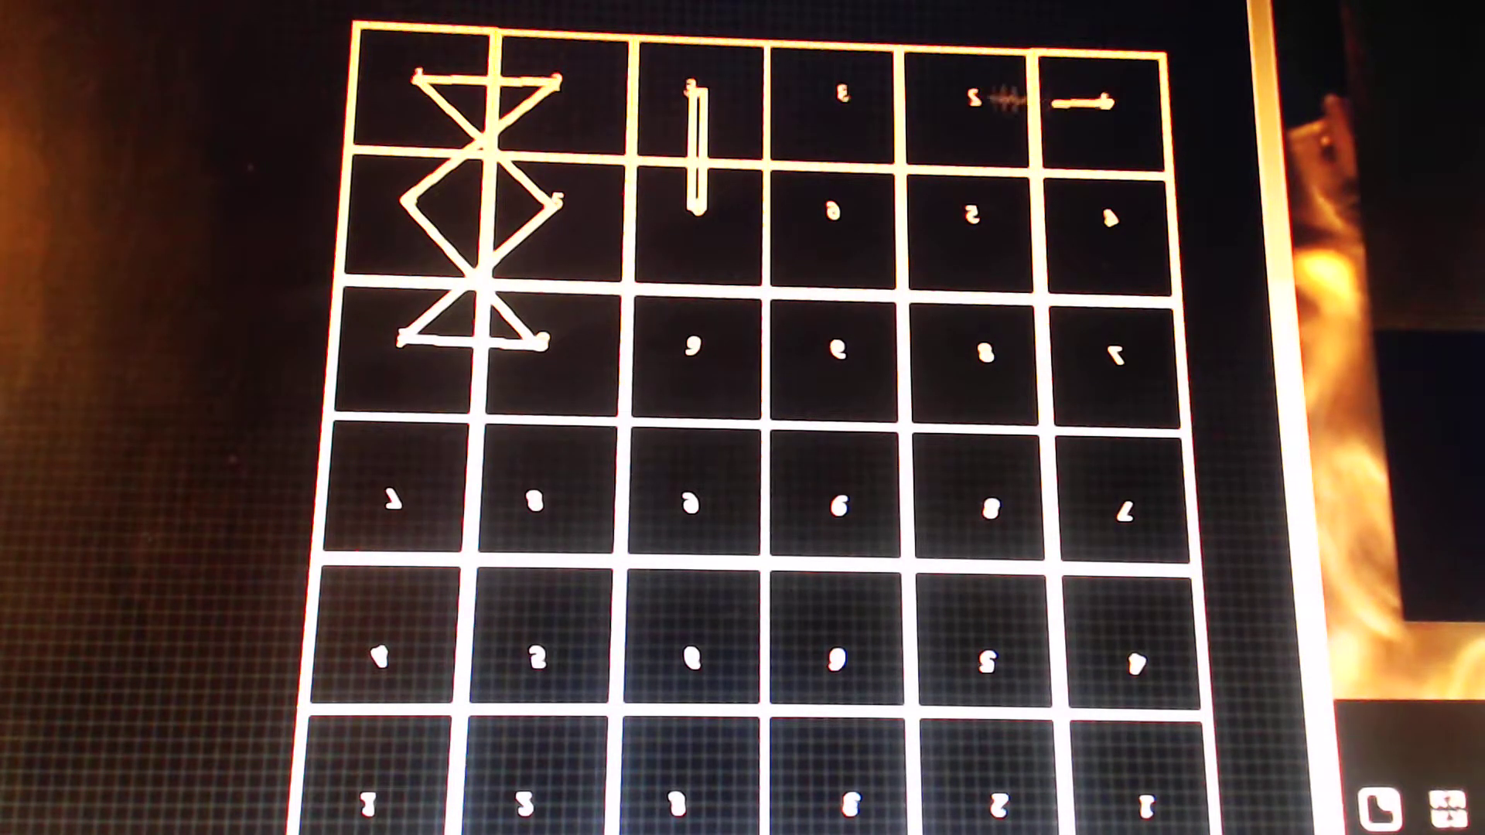
{"action": "left_click_drag", "start_coordinate": [962, 98], "coordinate": [1100, 213]}
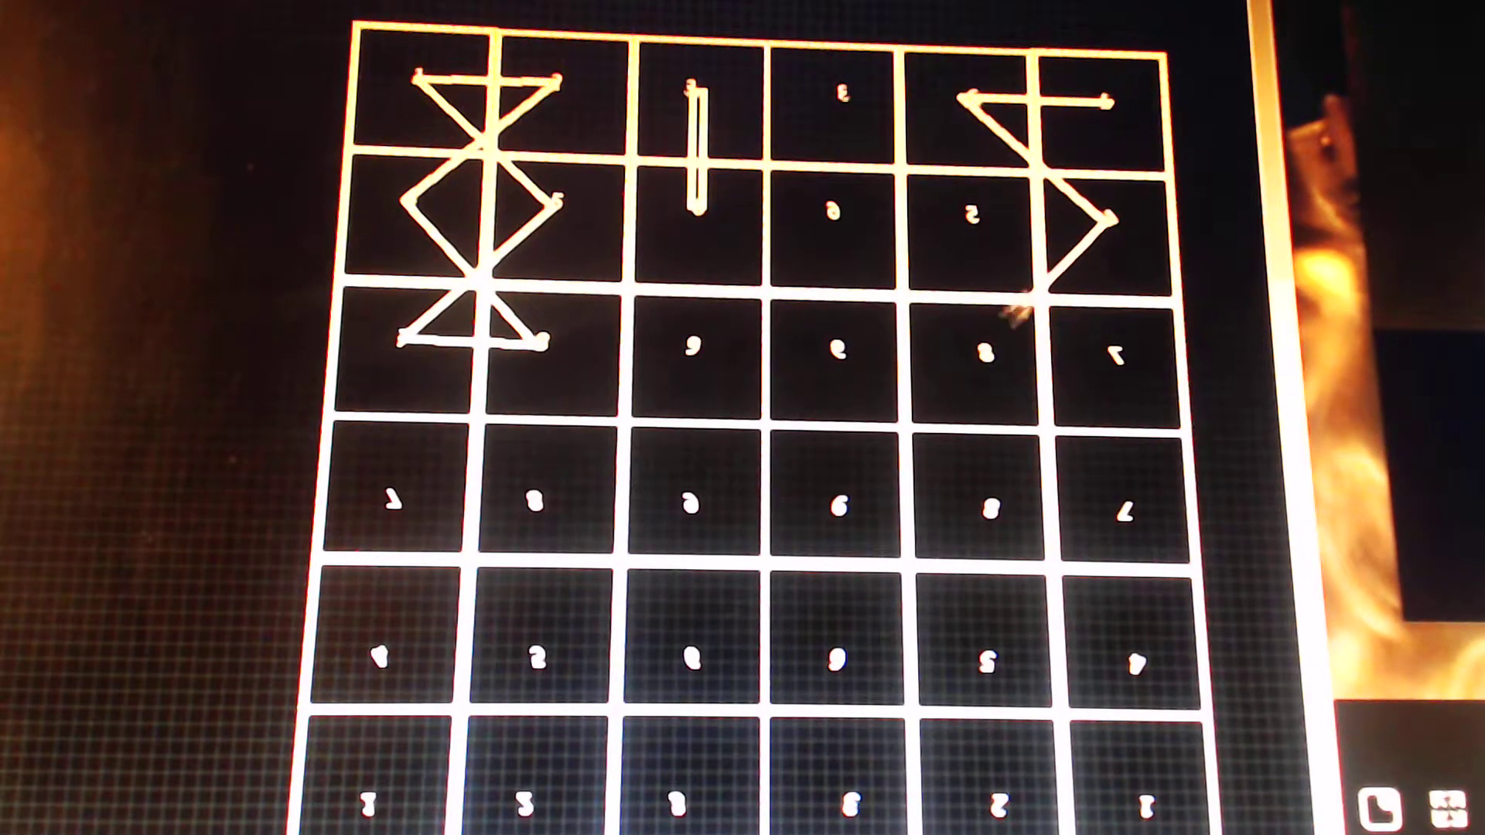
{"action": "left_click_drag", "start_coordinate": [1076, 354], "coordinate": [1122, 365]}
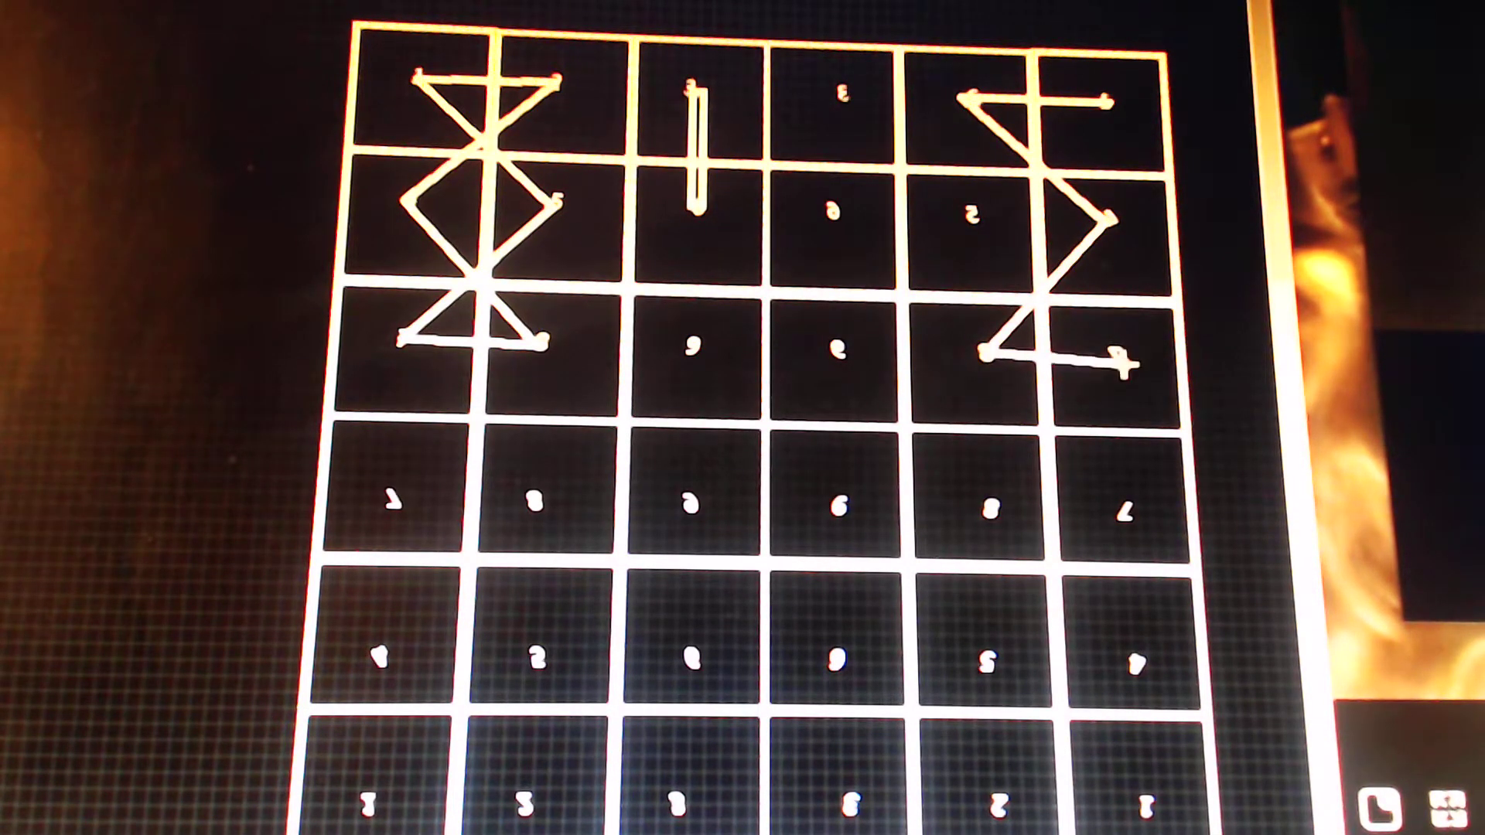
{"action": "mouse_move", "coordinate": [1026, 275]}
{"action": "left_mouse_down"}
{"action": "mouse_move", "coordinate": [970, 217]}
{"action": "mouse_move", "coordinate": [1114, 99]}
{"action": "left_mouse_up"}
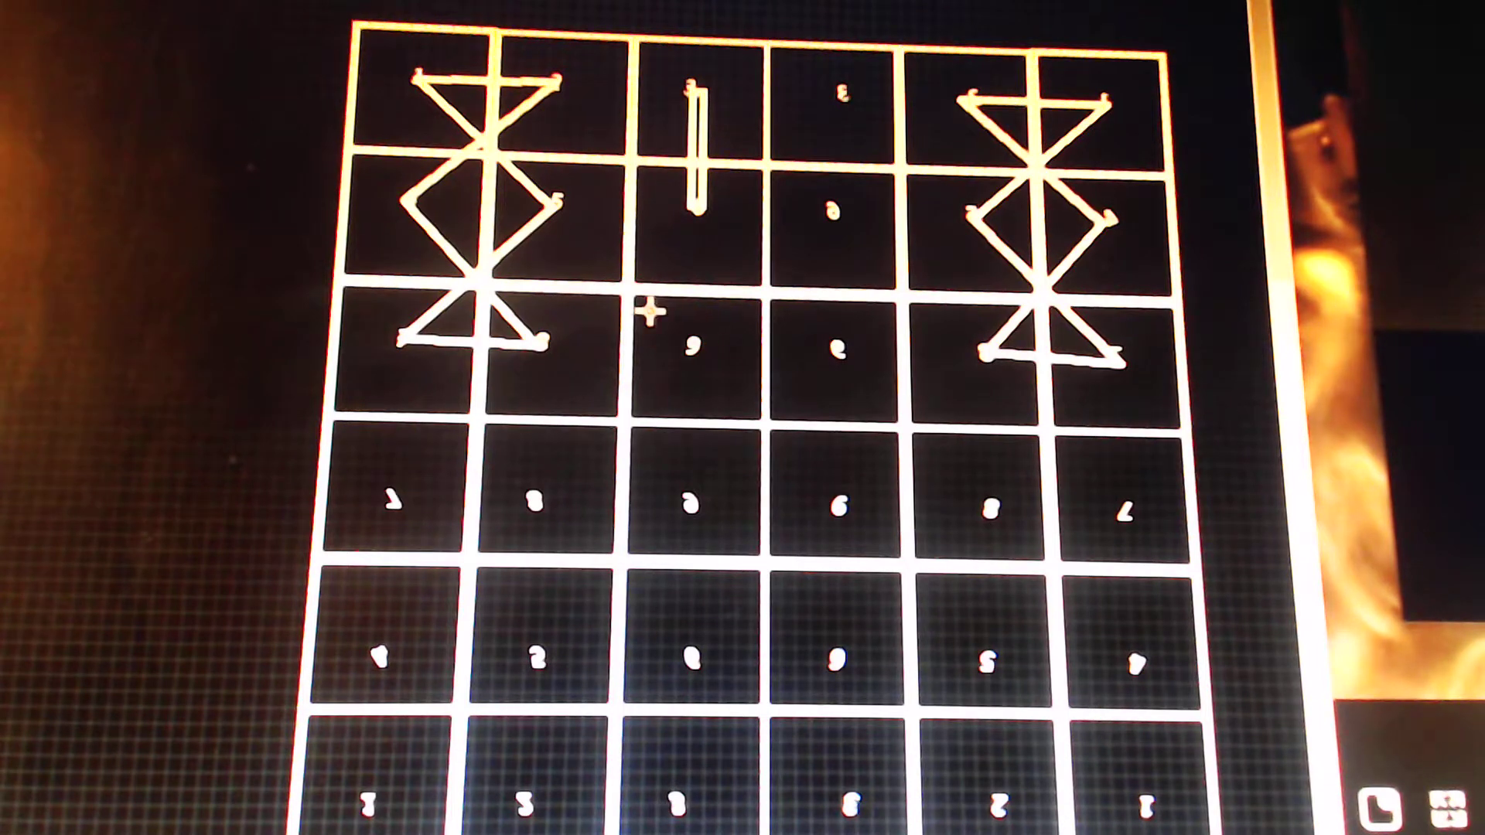
{"action": "left_click_drag", "start_coordinate": [650, 311], "coordinate": [738, 395]}
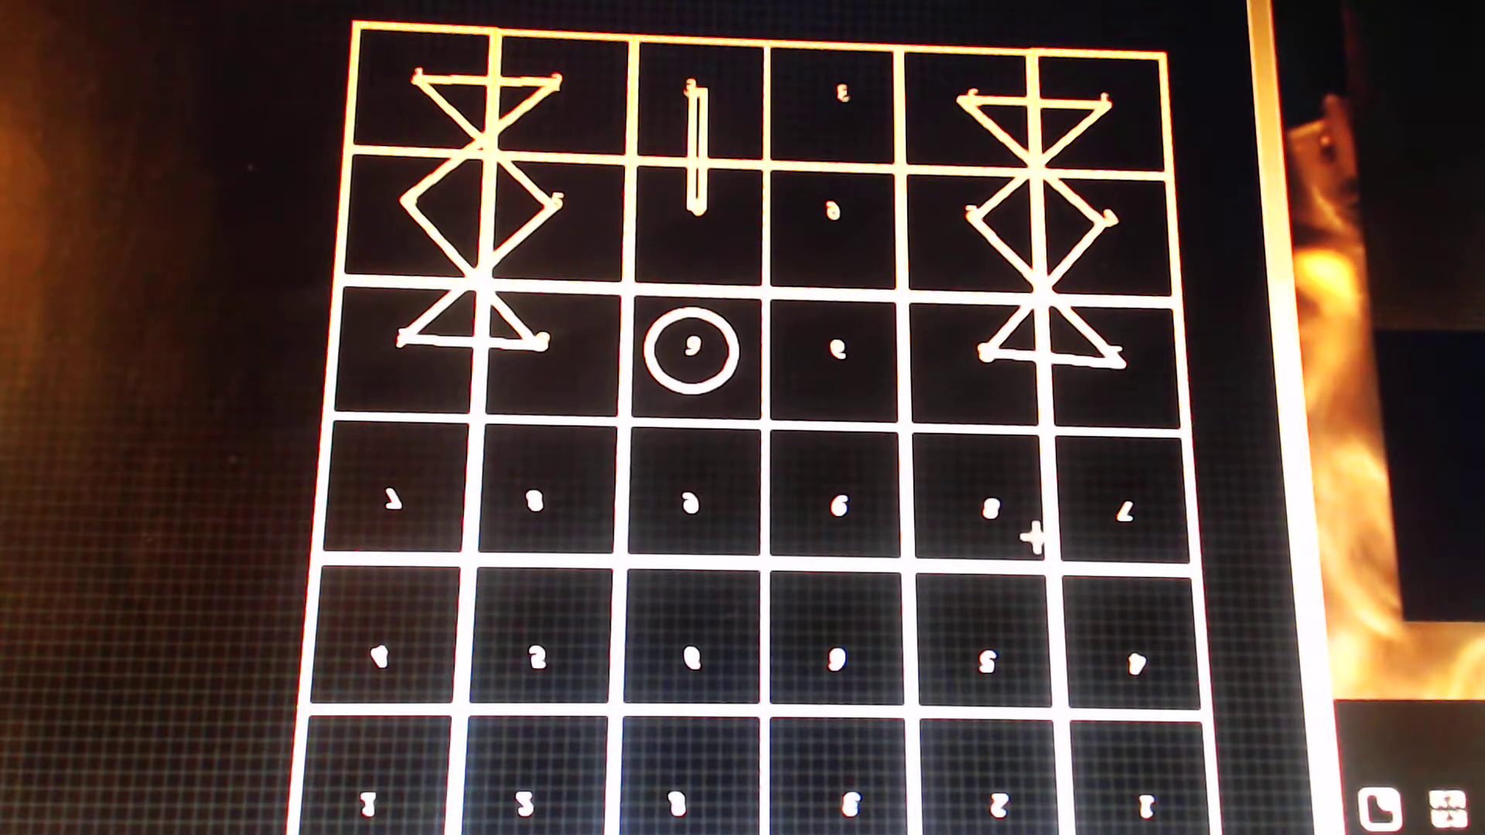
{"action": "scroll", "coordinate": [1031, 536], "scroll_direction": "down", "scroll_amount": 3}
{"action": "scroll", "coordinate": [928, 395], "scroll_direction": "up", "scroll_amount": 3}
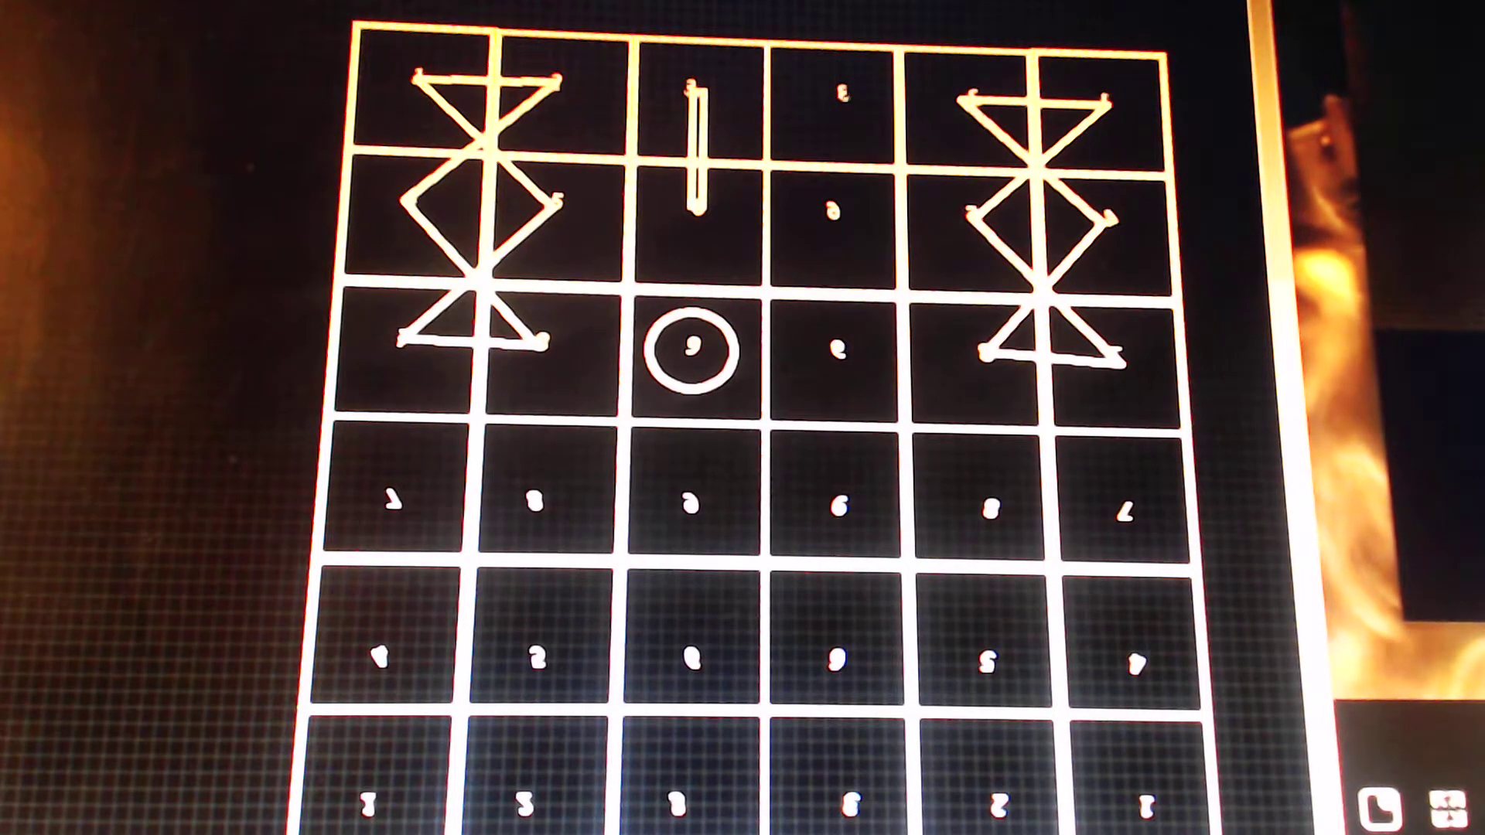
Undo a mistaken move, then drag the reselected top four rows upward to open a gap
{"action": "left_click_drag", "start_coordinate": [226, 3], "coordinate": [1201, 441]}
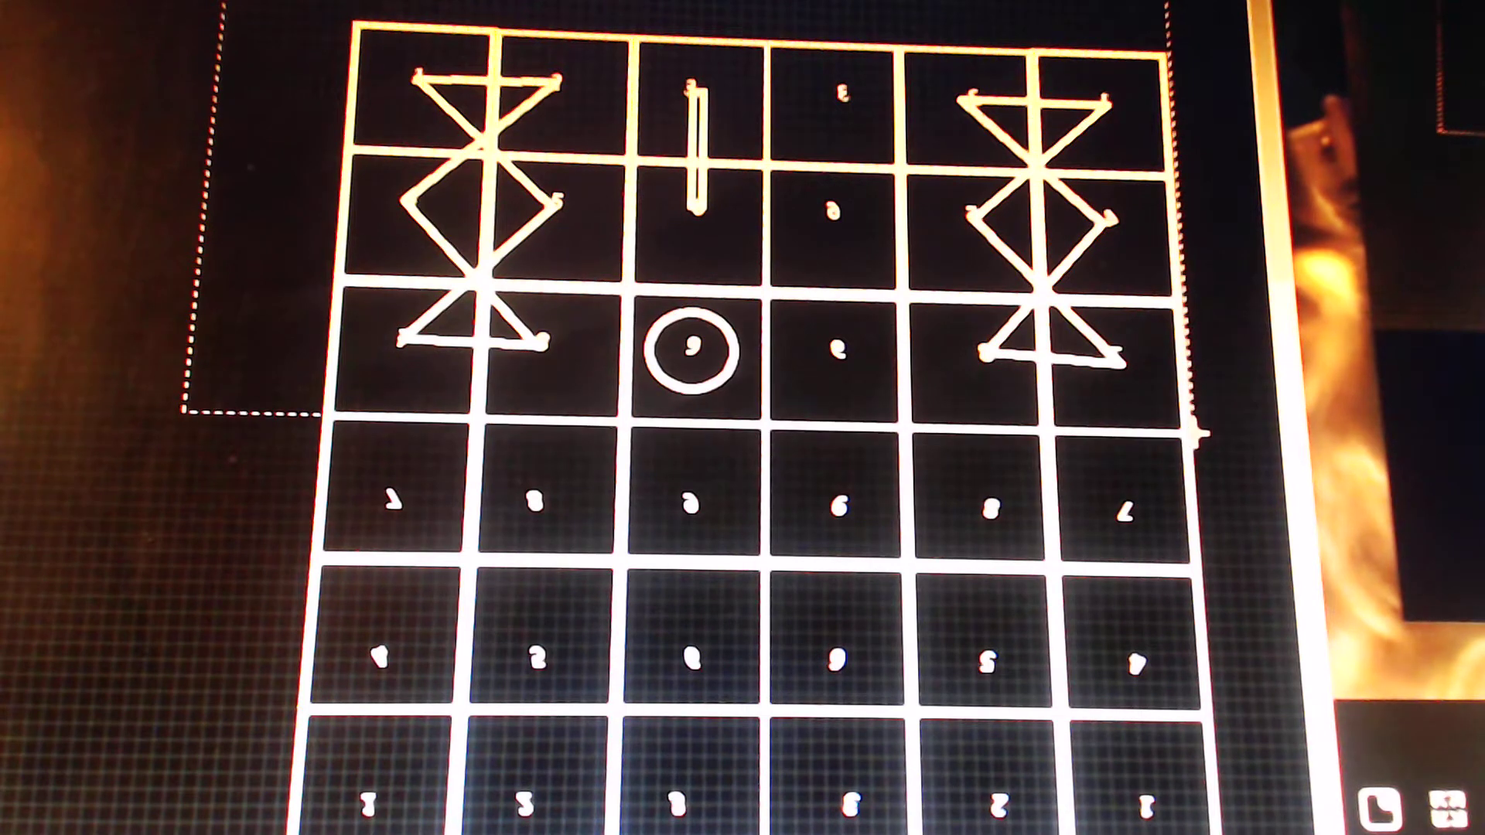
{"action": "left_click_drag", "start_coordinate": [1200, 441], "coordinate": [1215, 436]}
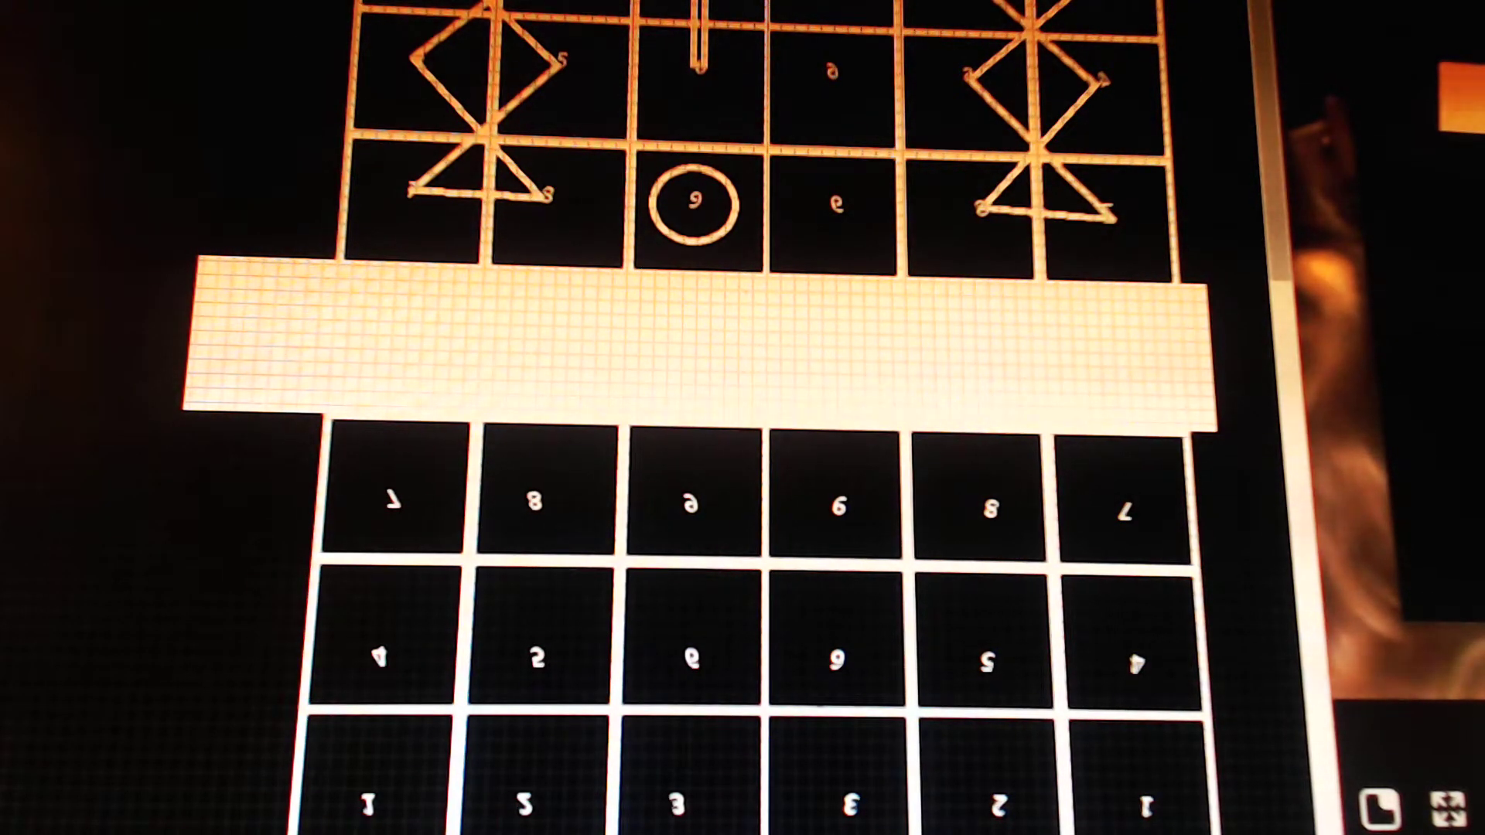
{"action": "key", "text": "ctrl+z"}
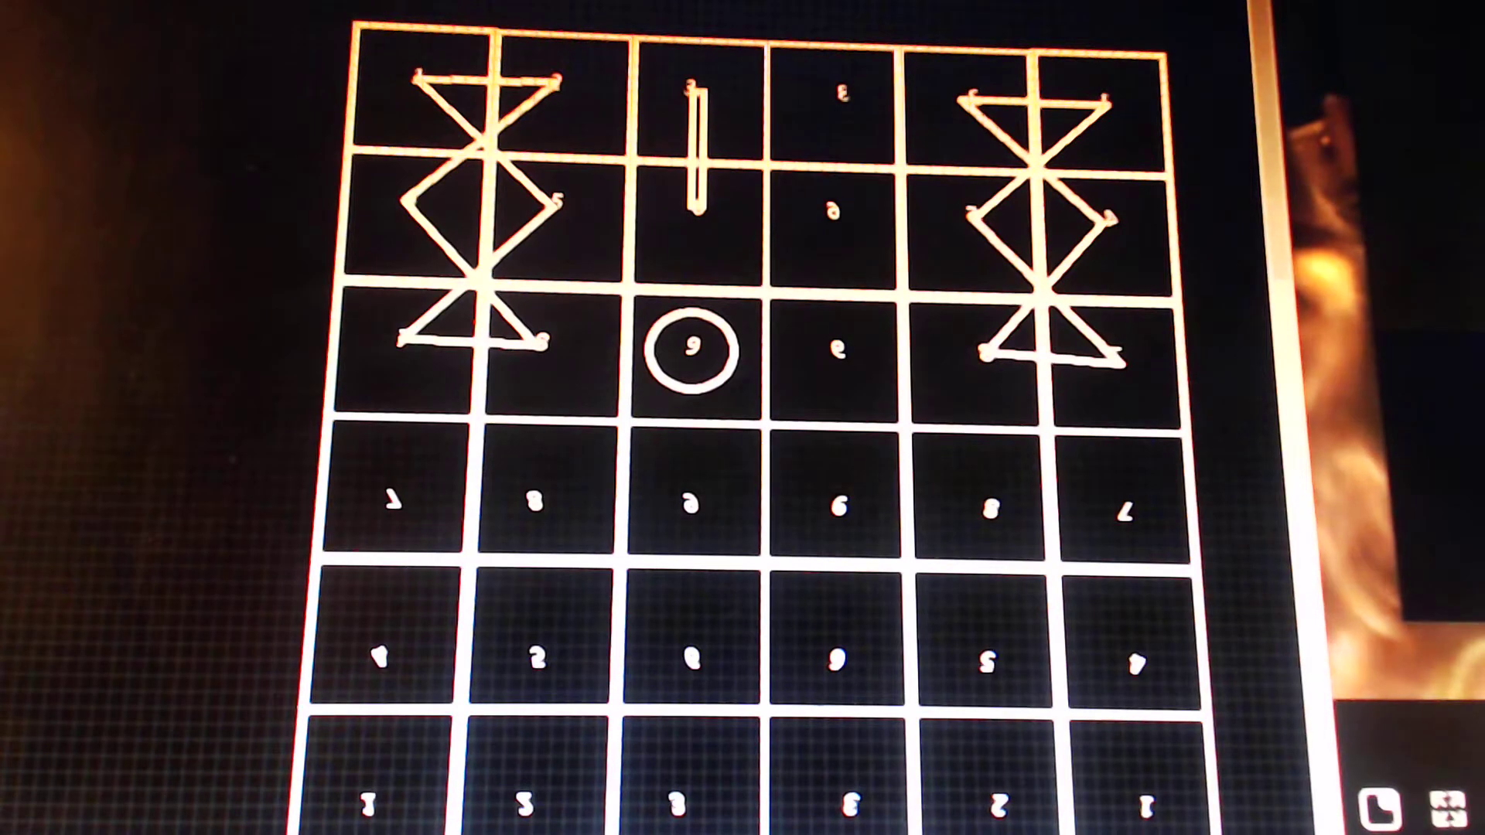
{"action": "mouse_move", "coordinate": [319, 6]}
{"action": "left_mouse_down"}
{"action": "mouse_move", "coordinate": [1159, 581]}
{"action": "mouse_move", "coordinate": [1214, 571]}
{"action": "left_mouse_up"}
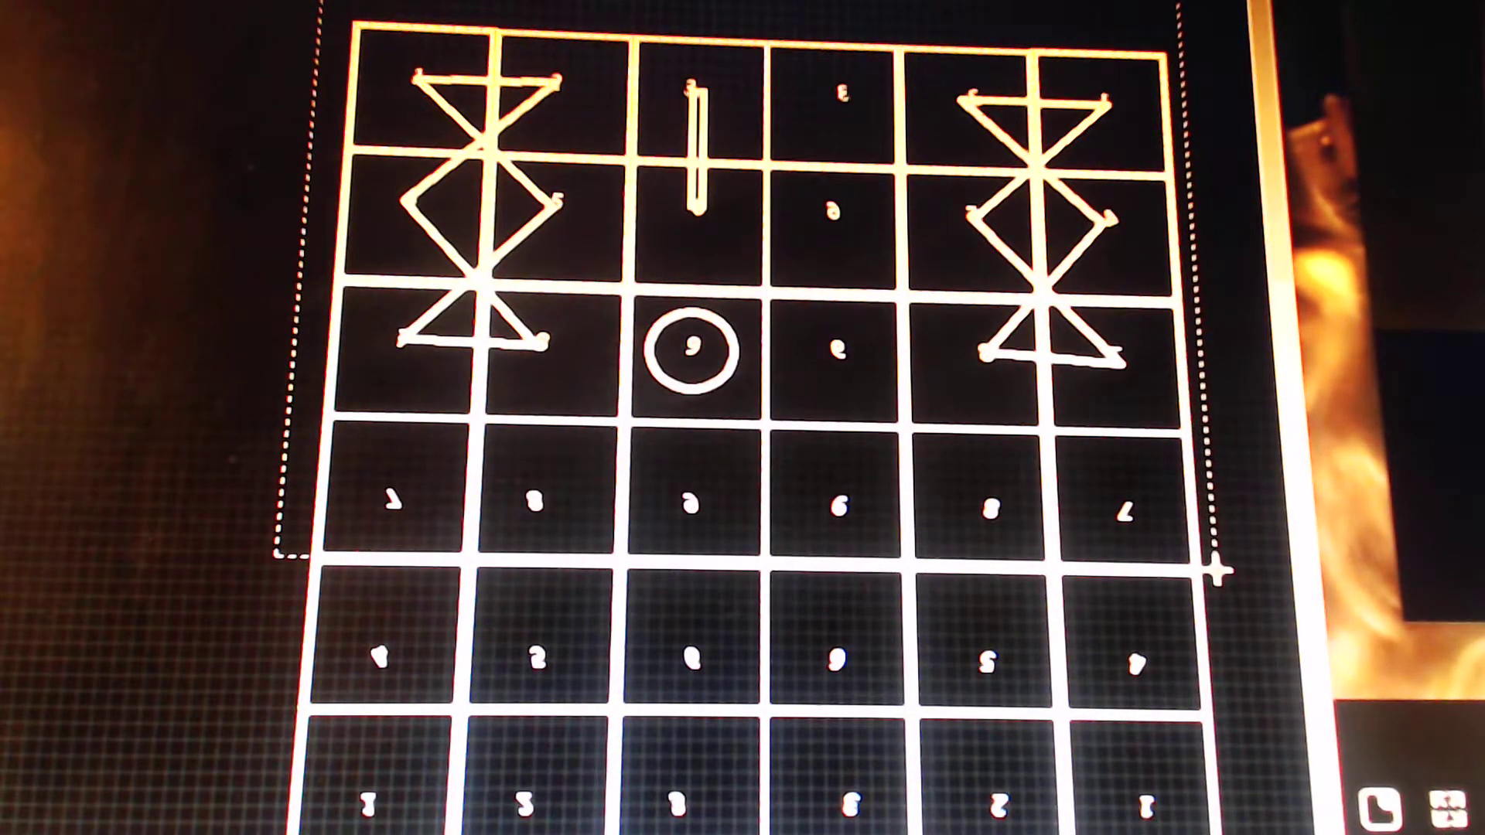
{"action": "left_click_drag", "start_coordinate": [988, 474], "coordinate": [950, 317]}
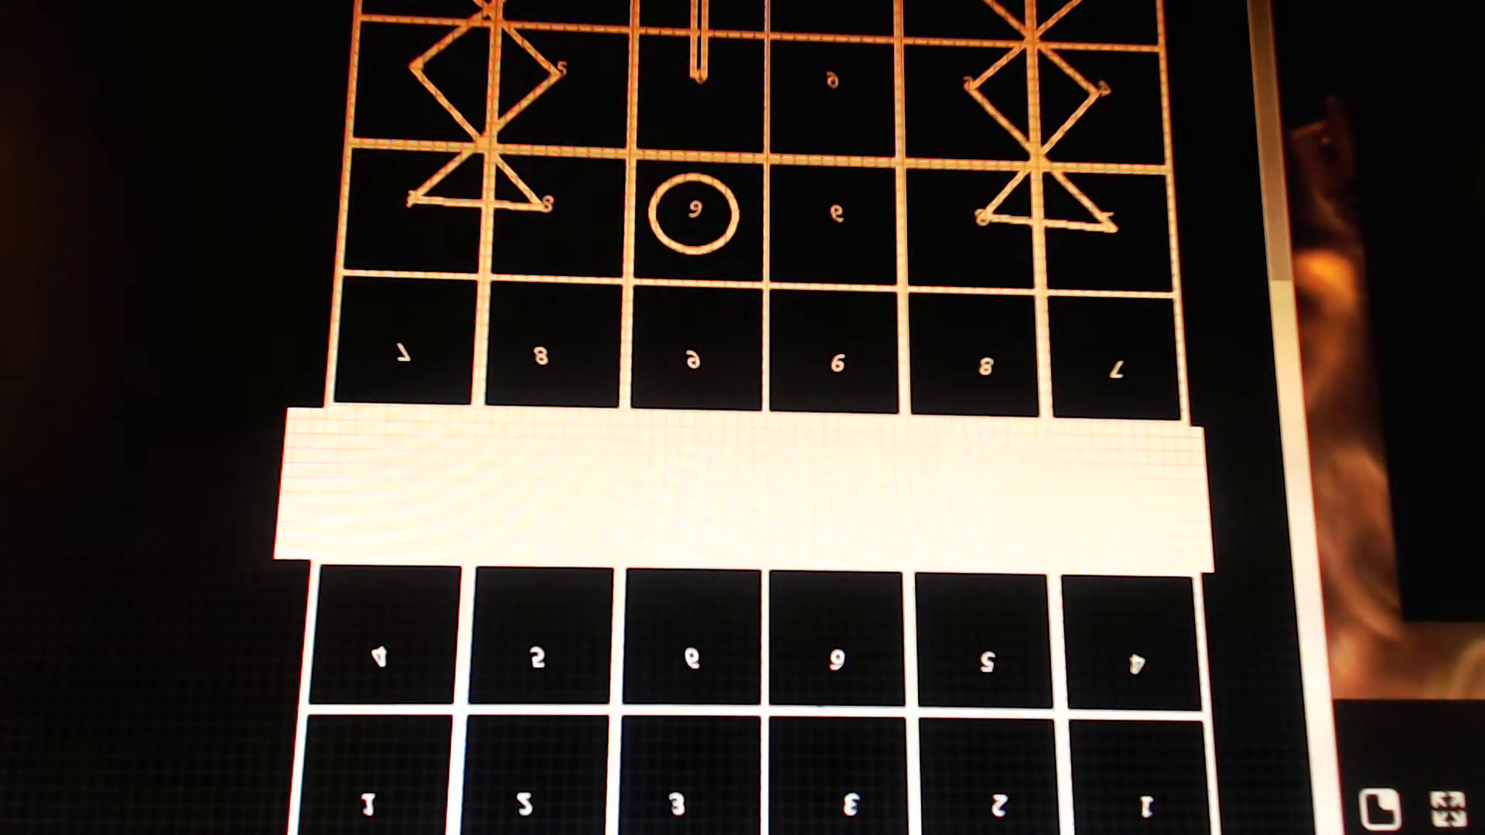
Select the white strip between the two grids and delete it
{"action": "left_click", "coordinate": [738, 432]}
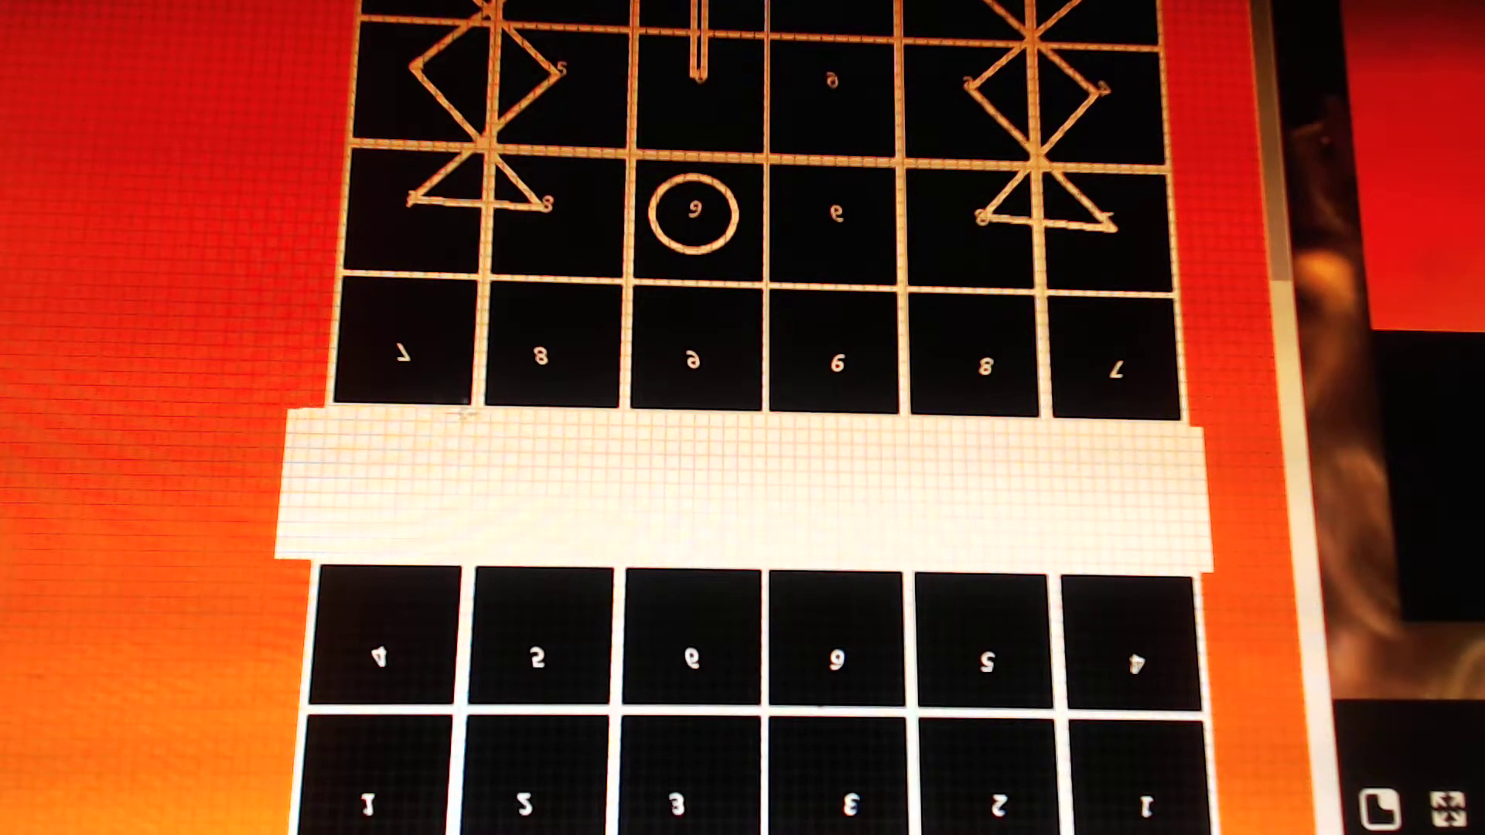
{"action": "left_click_drag", "start_coordinate": [803, 438], "coordinate": [1243, 427]}
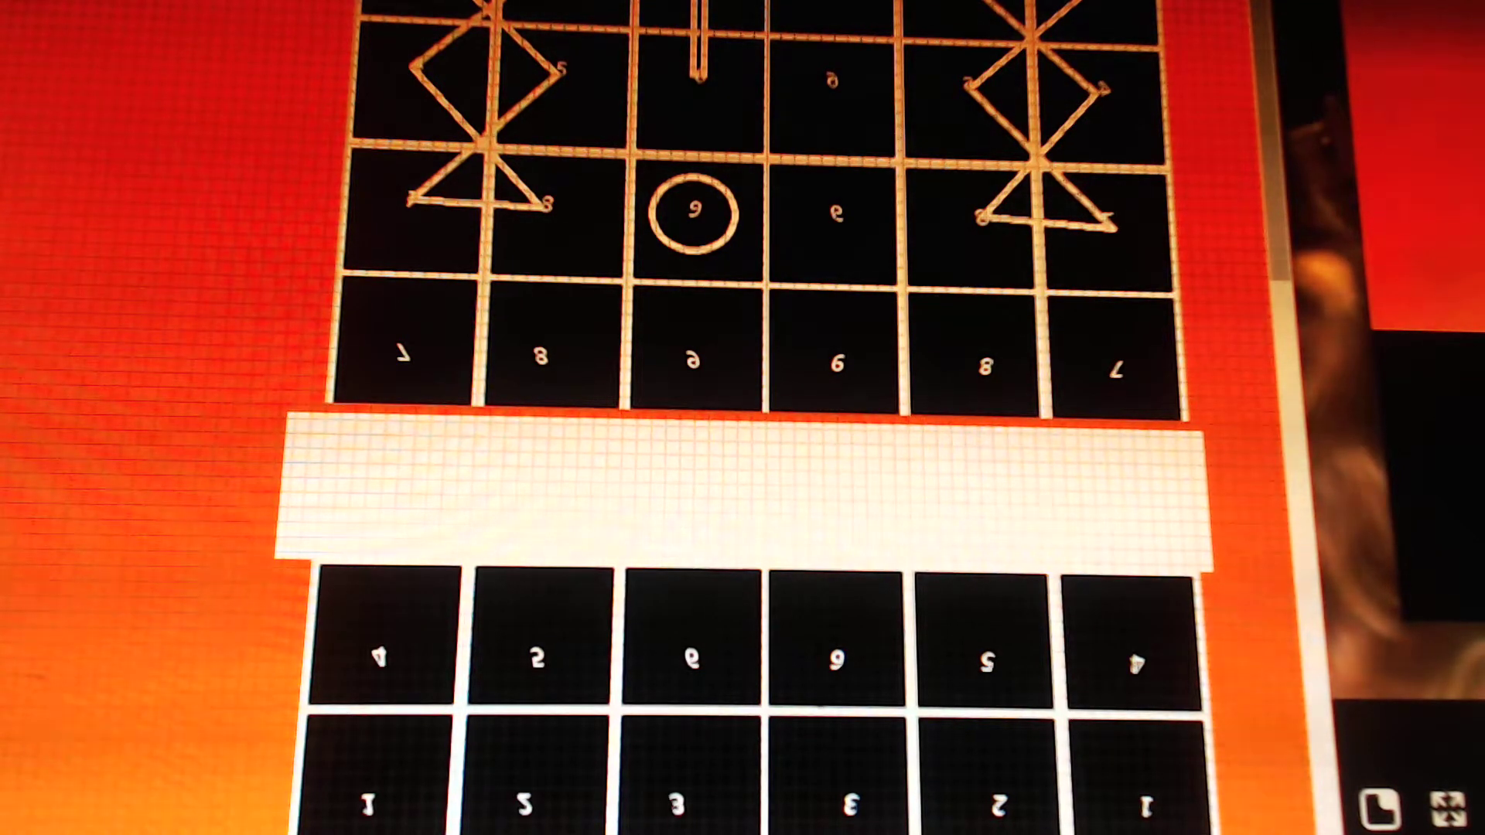
{"action": "key", "text": "Delete"}
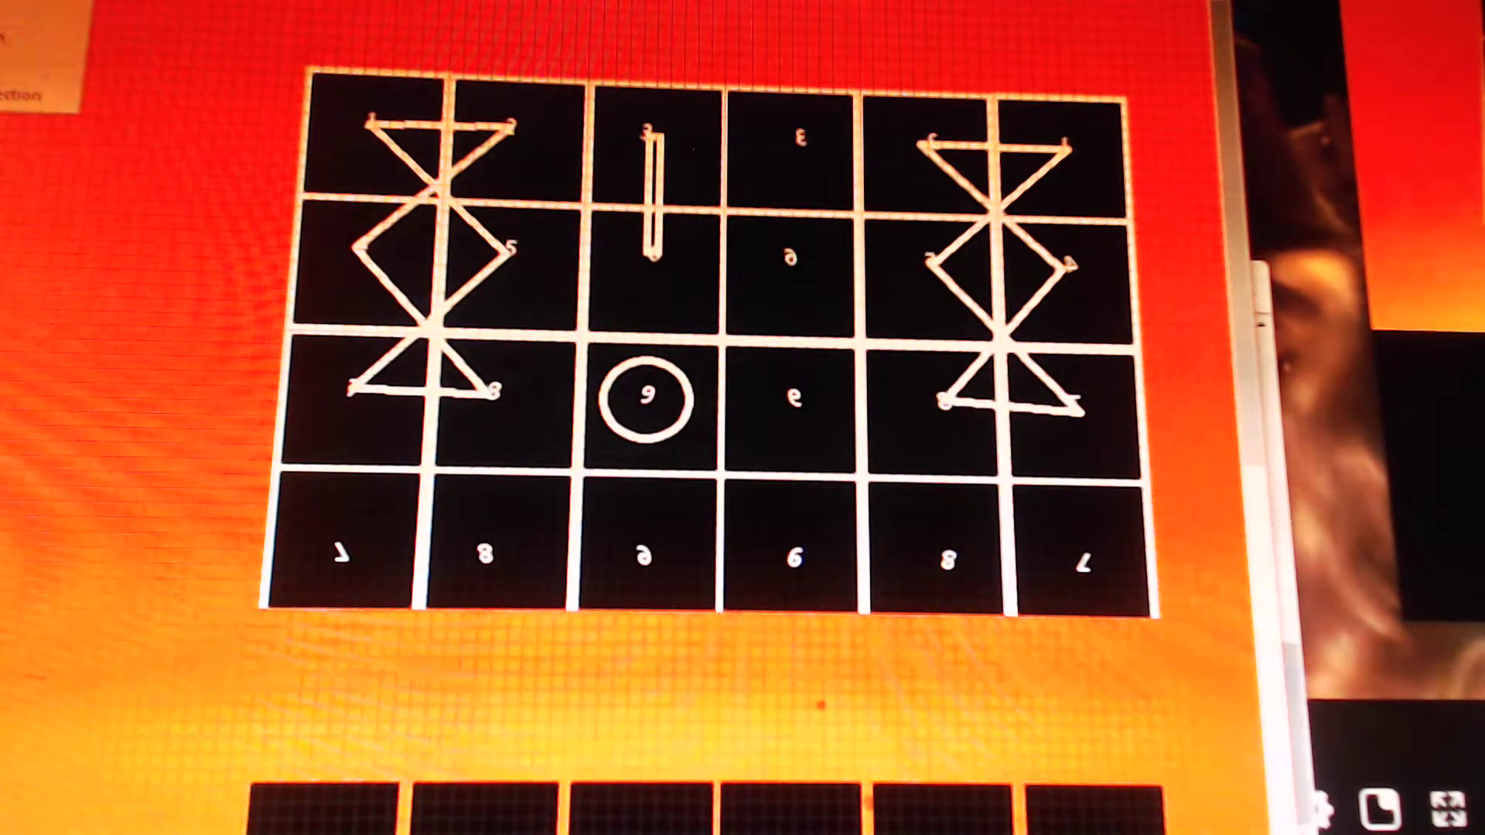
{"action": "scroll", "coordinate": [152, 322], "scroll_direction": "down", "scroll_amount": 3}
{"action": "scroll", "coordinate": [298, 320], "scroll_direction": "up", "scroll_amount": 3}
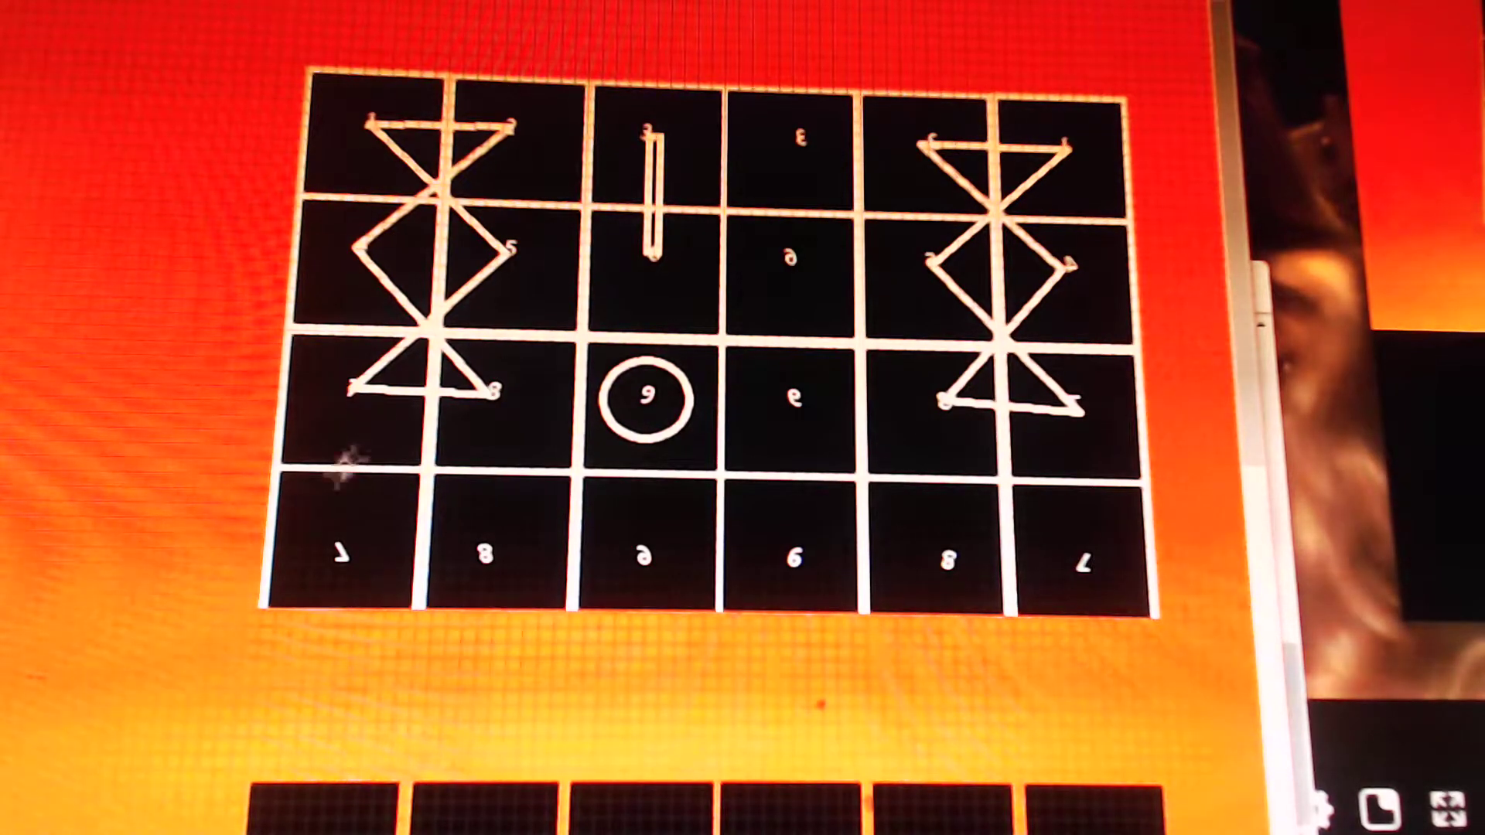
Deselect the 7 tile, dismiss the brush list, and erase the bottom-row numbers
{"action": "left_click", "coordinate": [339, 547]}
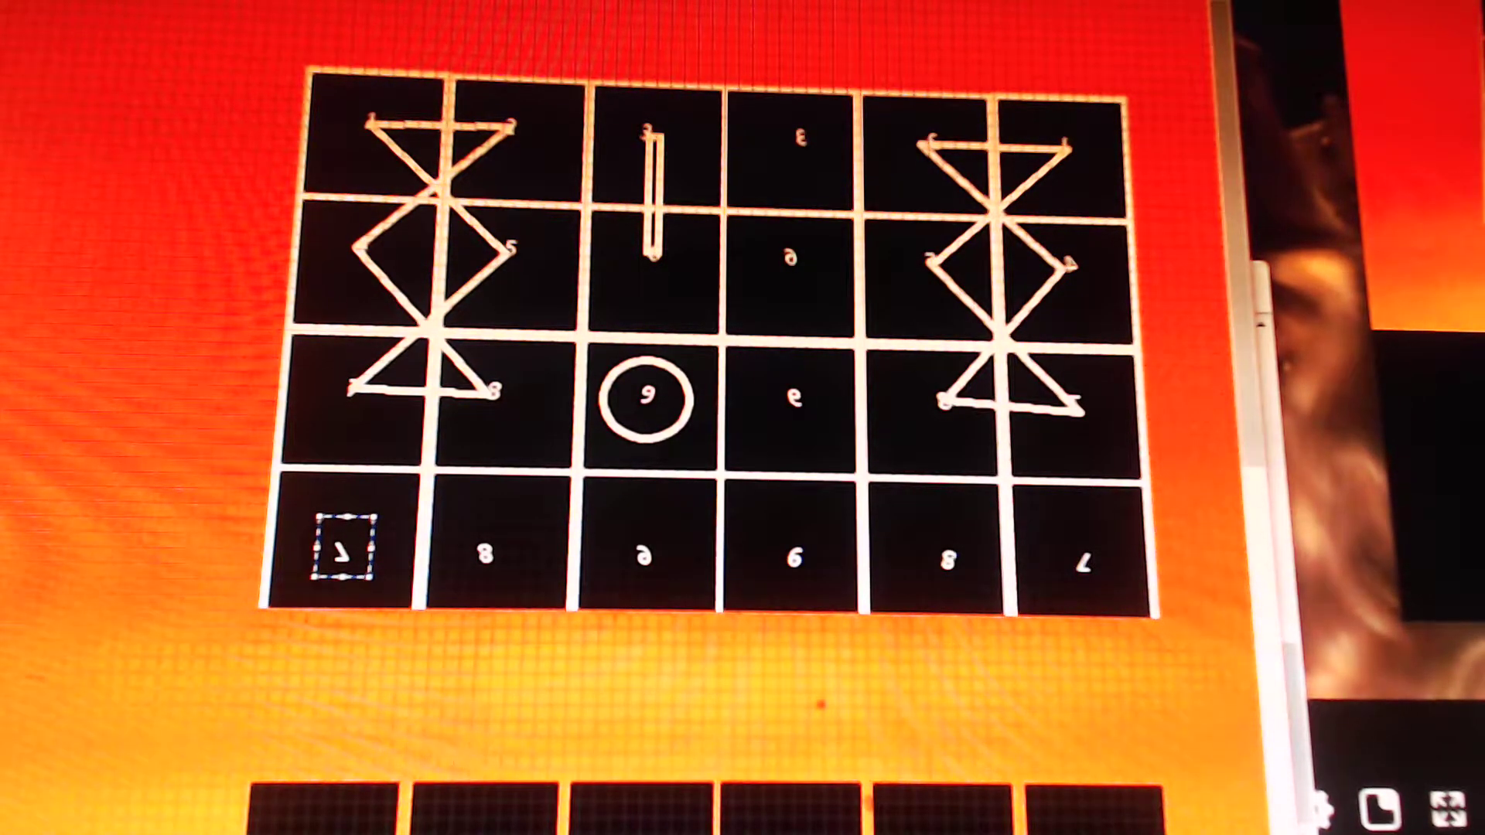
{"action": "key", "text": "Escape"}
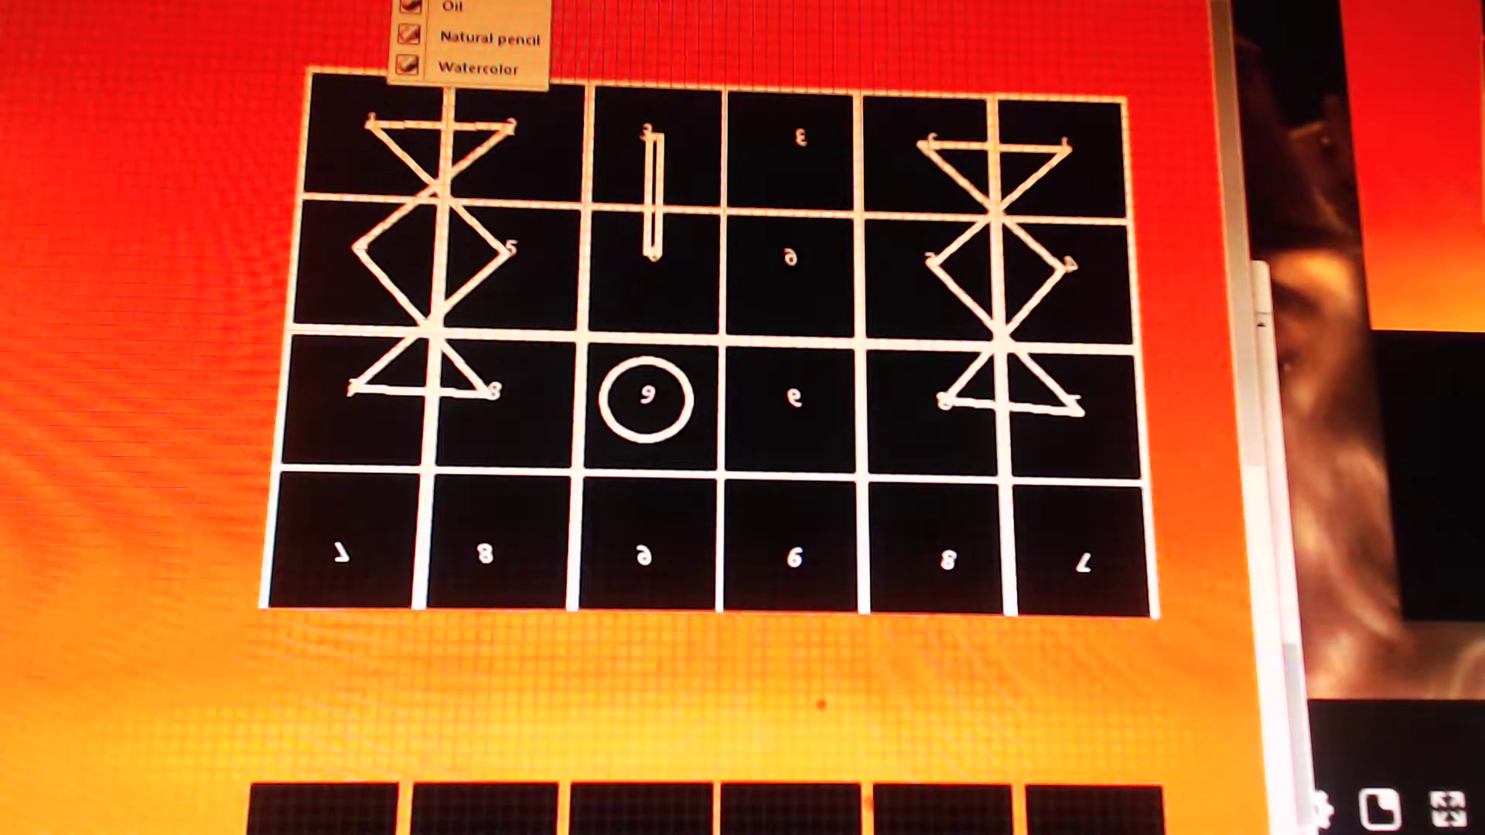
{"action": "key", "text": "Escape"}
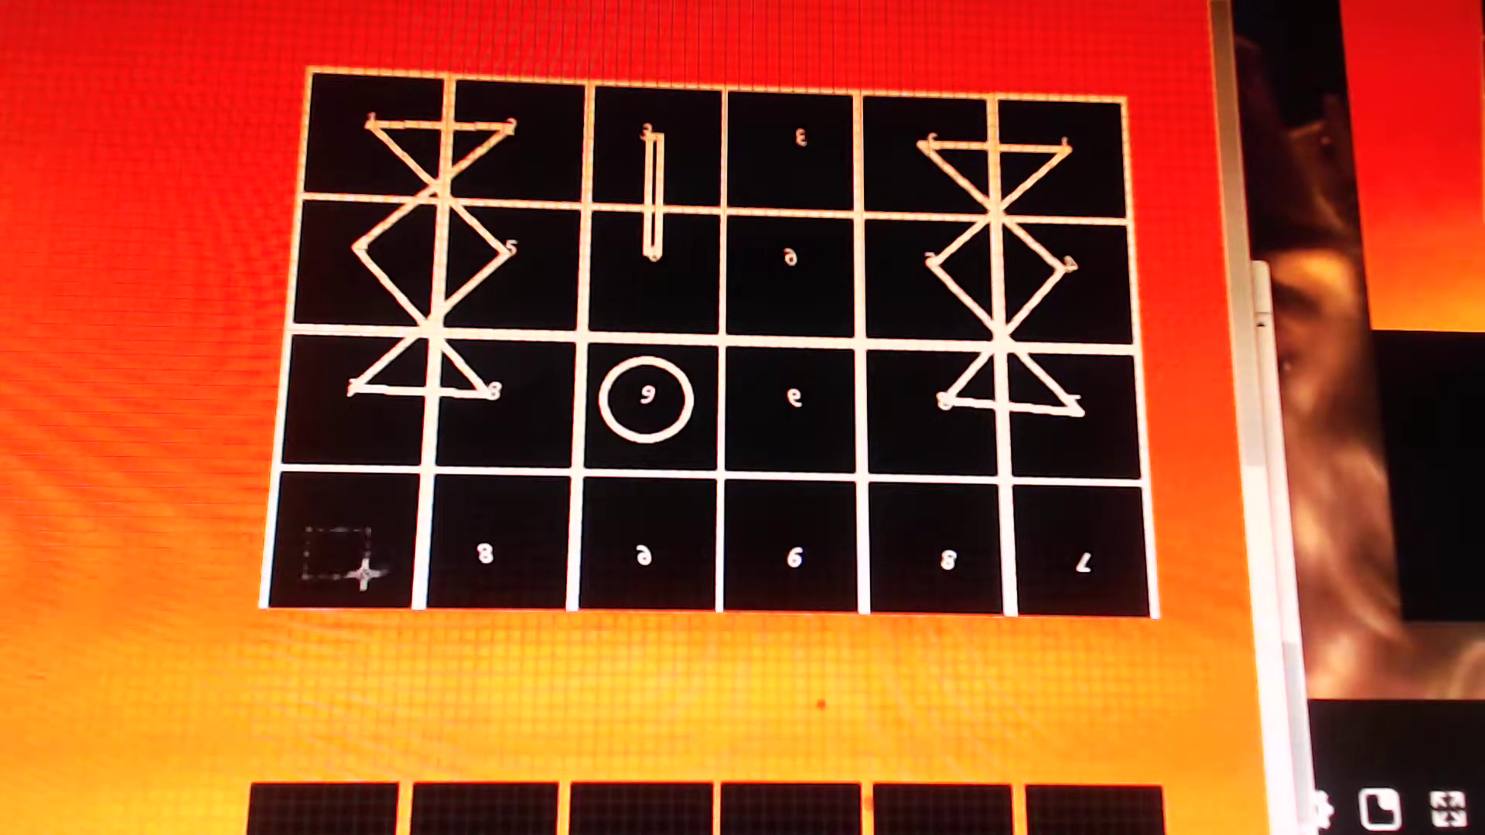
{"action": "mouse_move", "coordinate": [365, 571]}
{"action": "left_mouse_down"}
{"action": "mouse_move", "coordinate": [481, 541]}
{"action": "mouse_move", "coordinate": [613, 589]}
{"action": "mouse_move", "coordinate": [766, 532]}
{"action": "mouse_move", "coordinate": [971, 570]}
{"action": "mouse_move", "coordinate": [1060, 542]}
{"action": "mouse_move", "coordinate": [1085, 562]}
{"action": "left_mouse_up"}
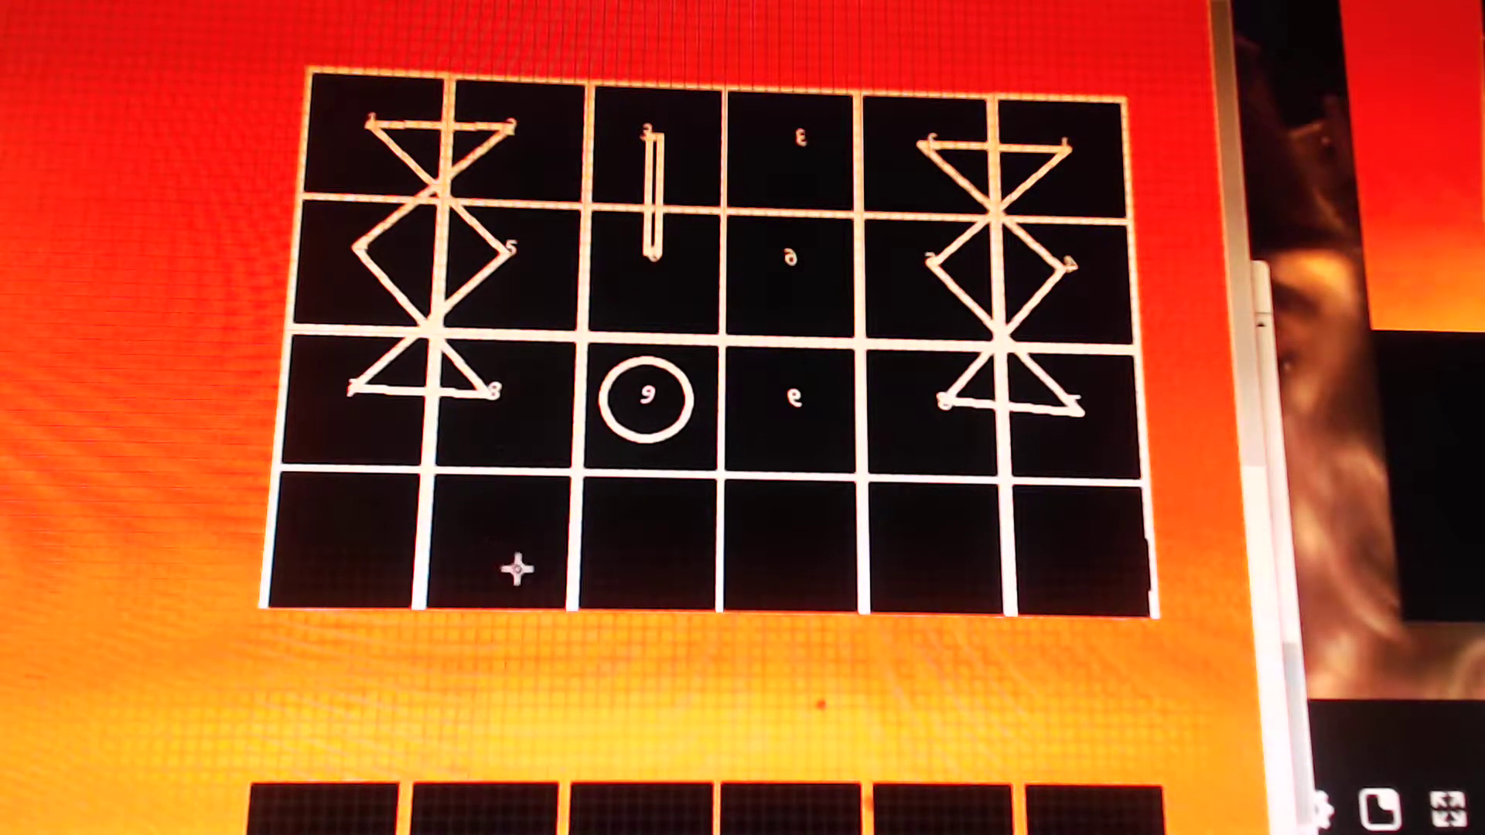
{"action": "left_click", "coordinate": [518, 568]}
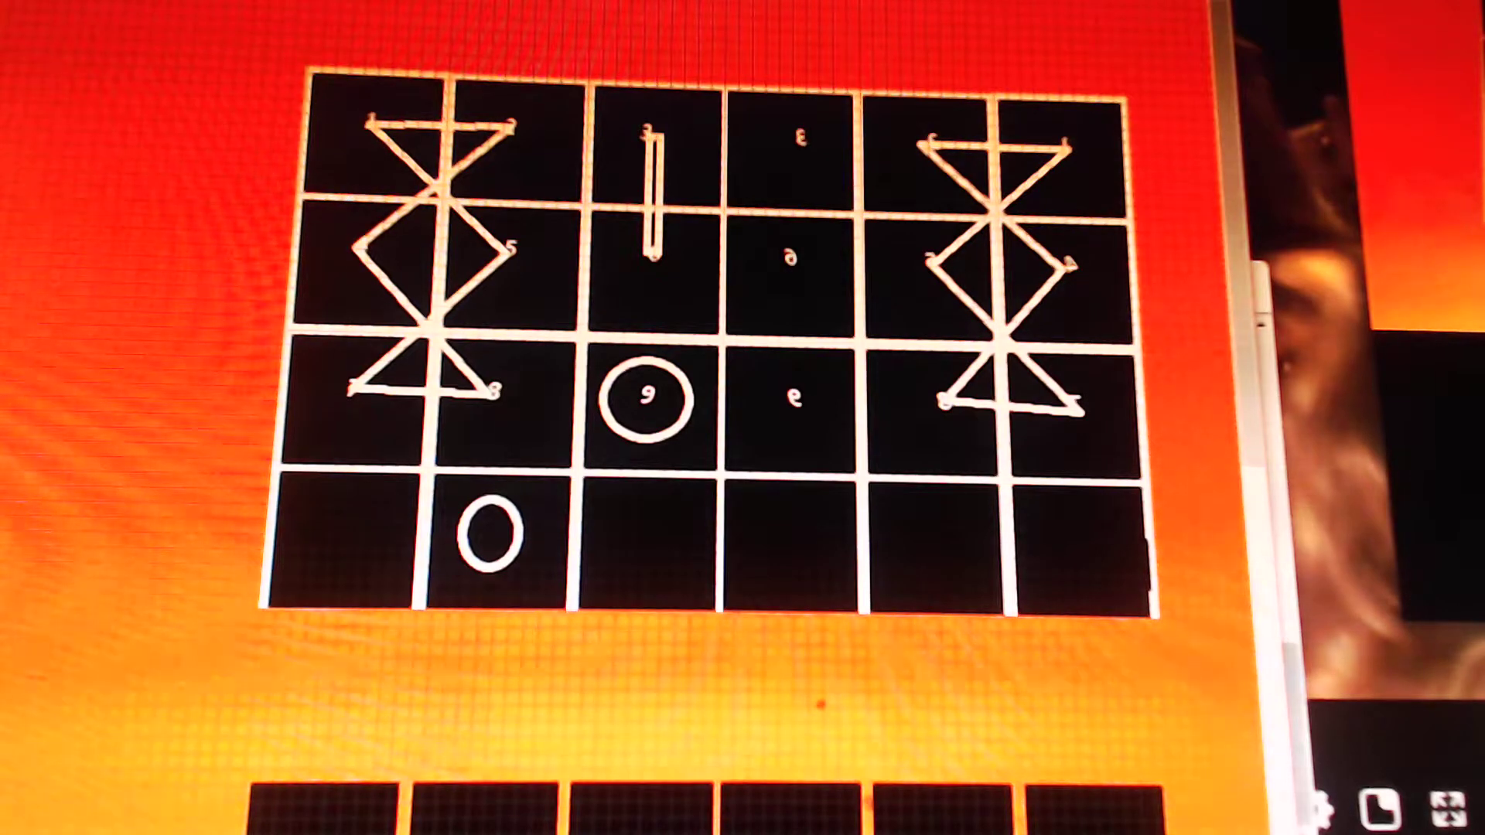
Draw the X's first stroke in the bottom-left cell, undoing a stray horizontal stroke
{"action": "mouse_move", "coordinate": [309, 504]}
{"action": "left_mouse_down"}
{"action": "mouse_move", "coordinate": [383, 588]}
{"action": "mouse_move", "coordinate": [380, 508]}
{"action": "left_mouse_up"}
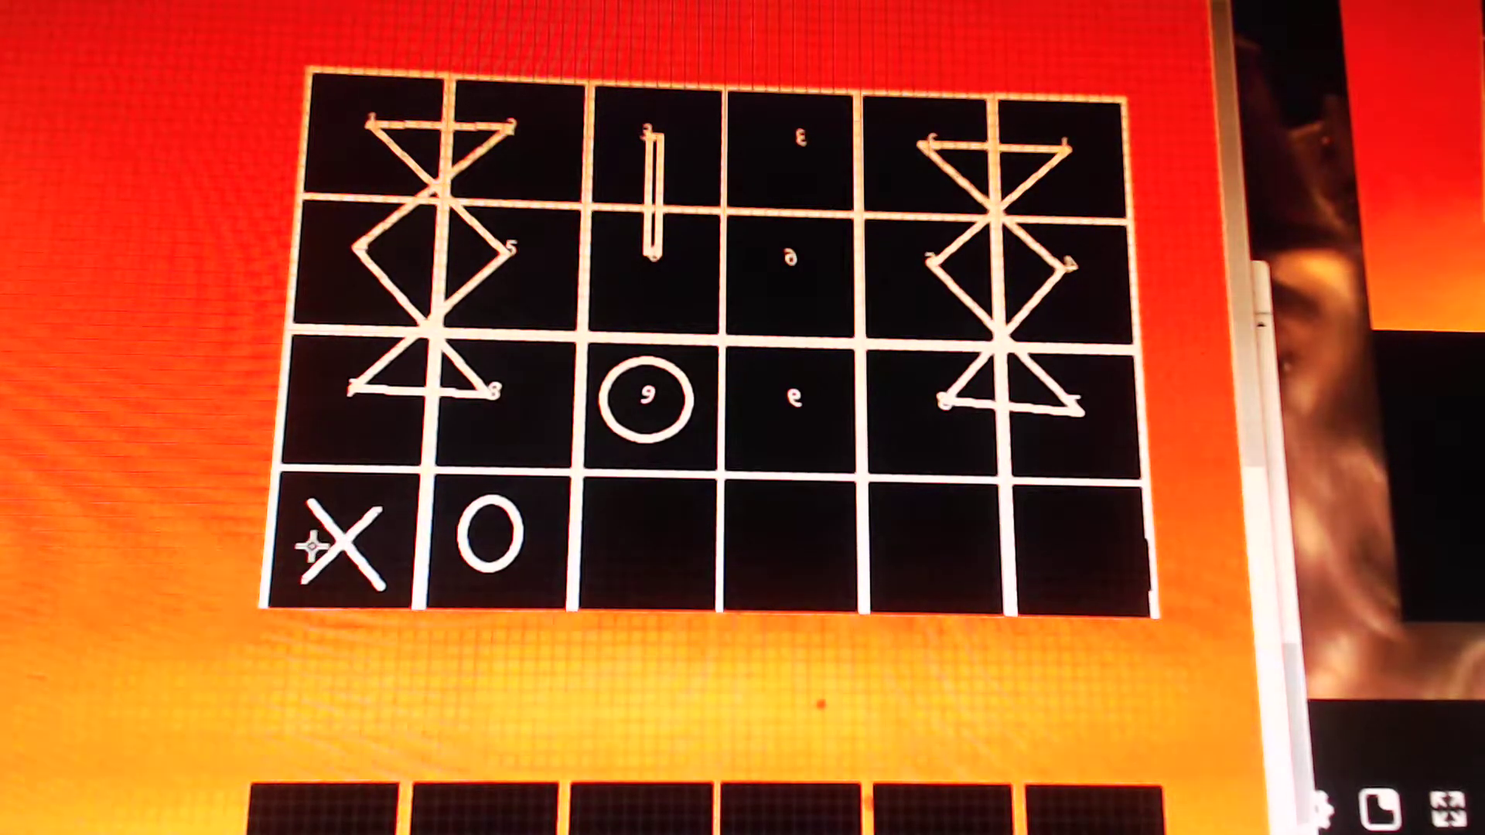
{"action": "left_click_drag", "start_coordinate": [311, 546], "coordinate": [380, 540]}
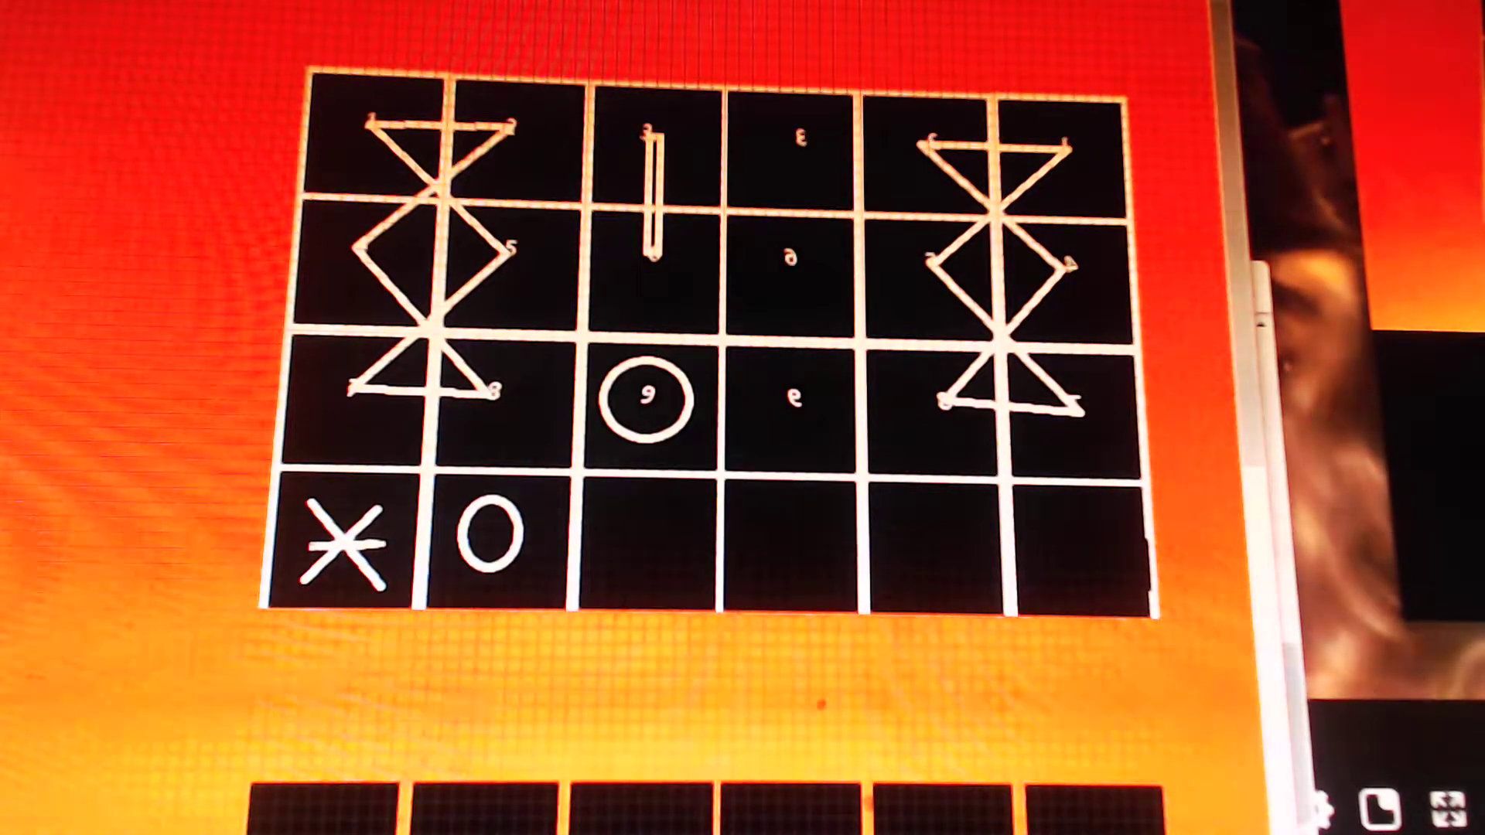
{"action": "key", "text": "ctrl+z"}
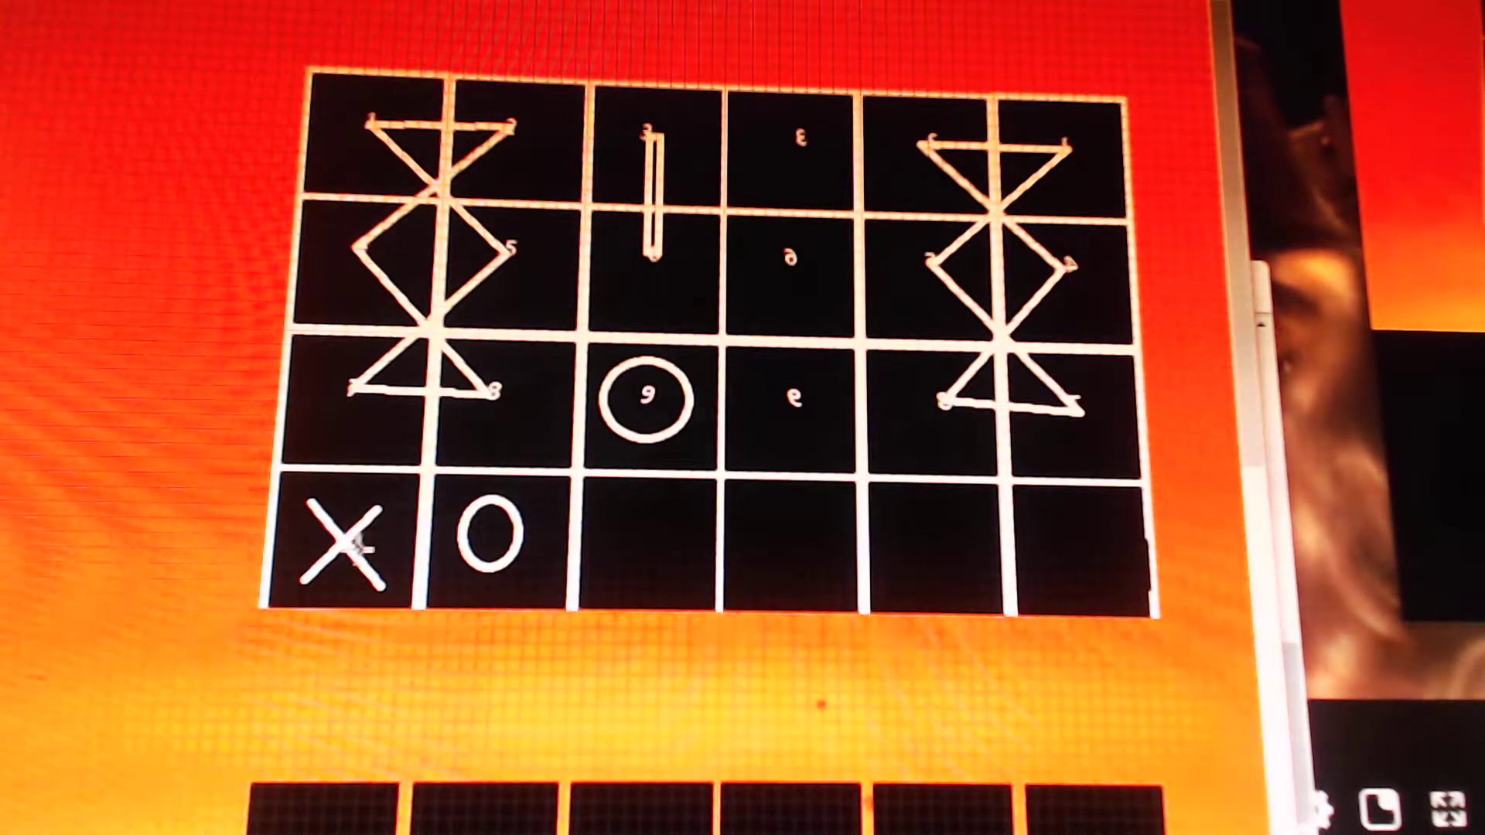
Rework the bottom-left cell's strokes, undoing the stray N and Z shapes
{"action": "left_click_drag", "start_coordinate": [307, 537], "coordinate": [401, 539]}
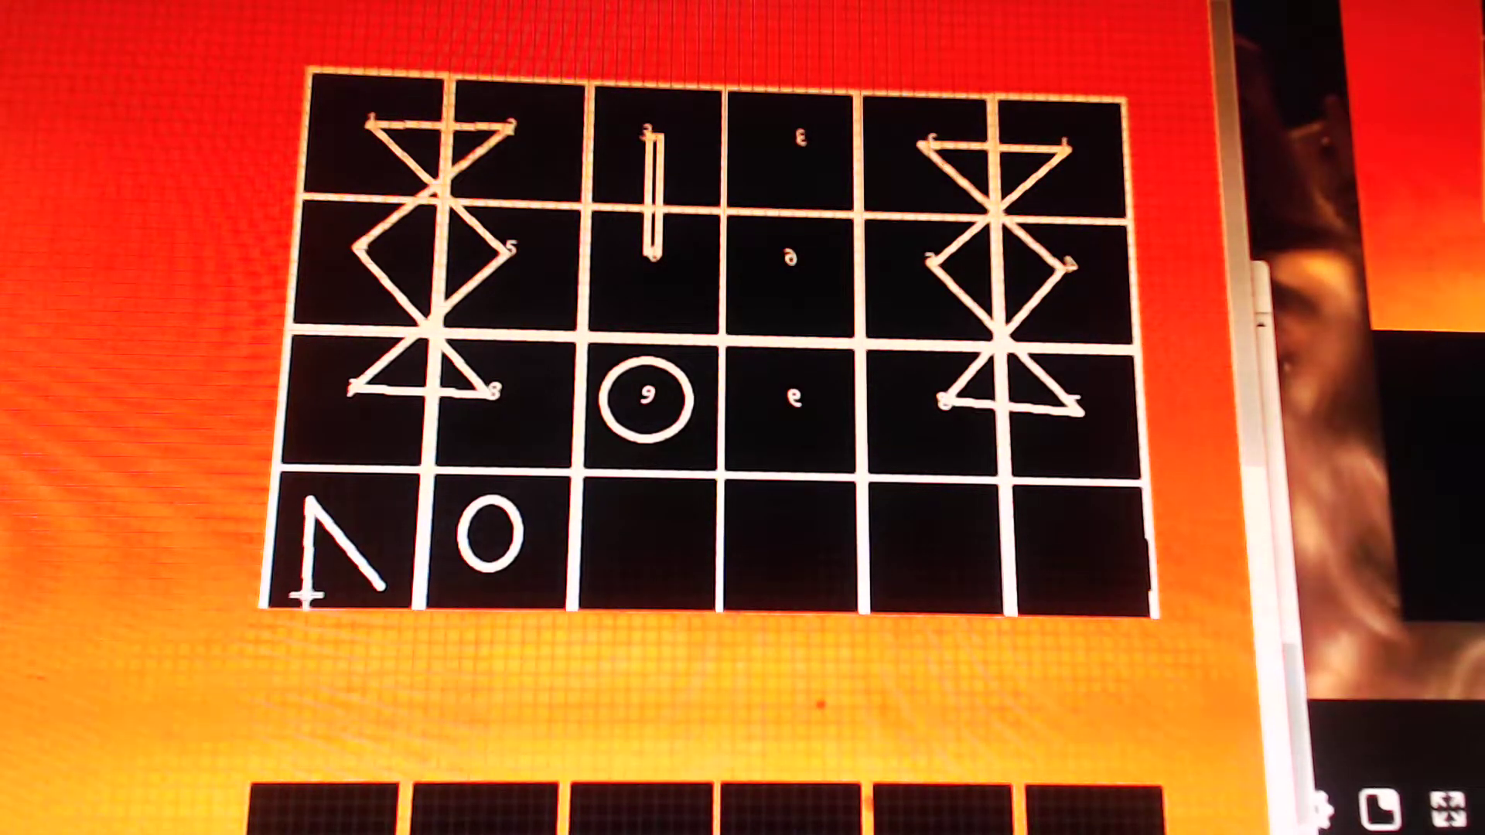
{"action": "left_click_drag", "start_coordinate": [381, 501], "coordinate": [383, 589]}
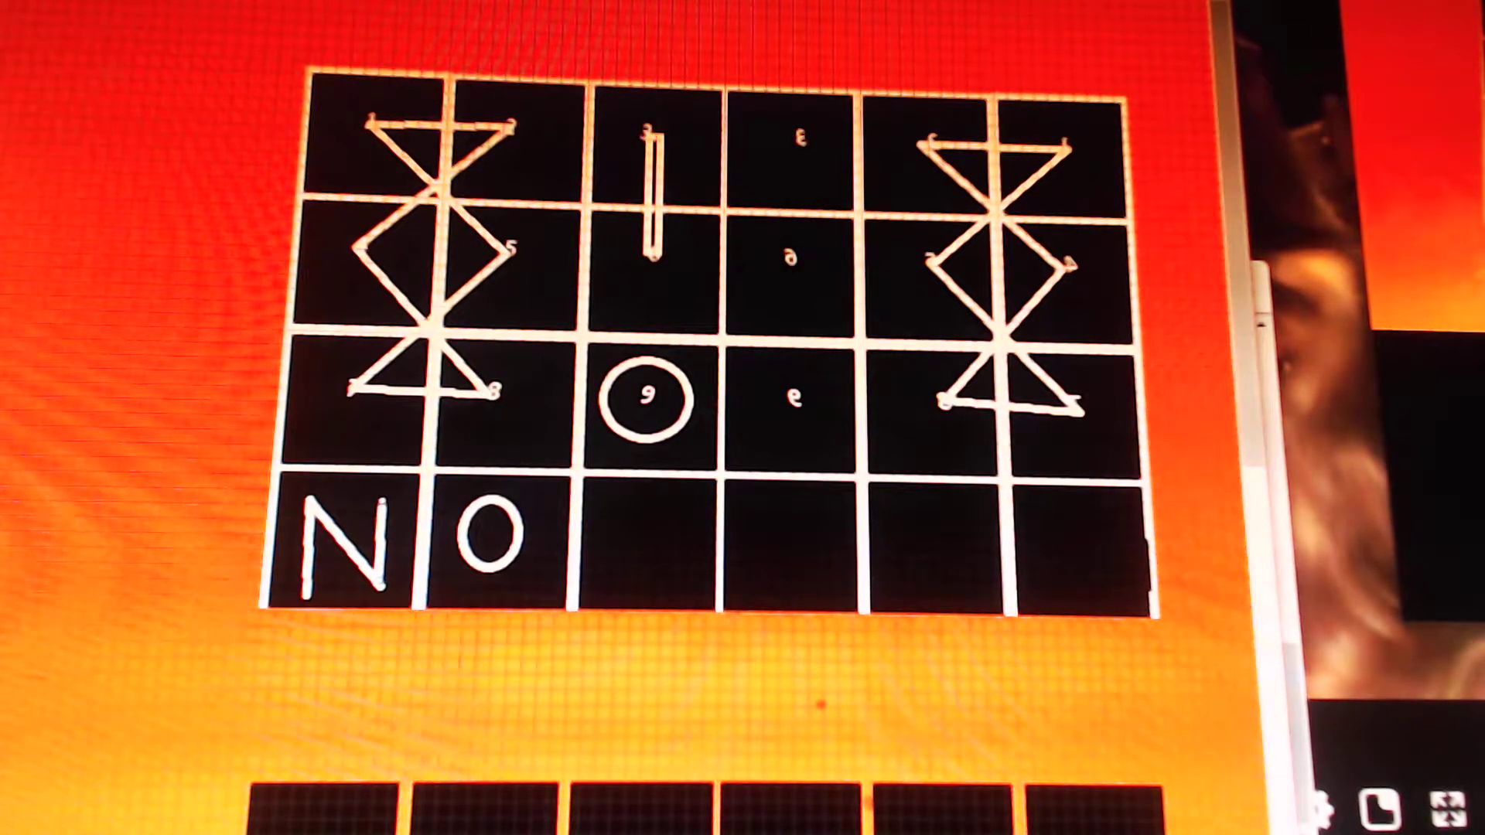
{"action": "key", "text": "ctrl+z"}
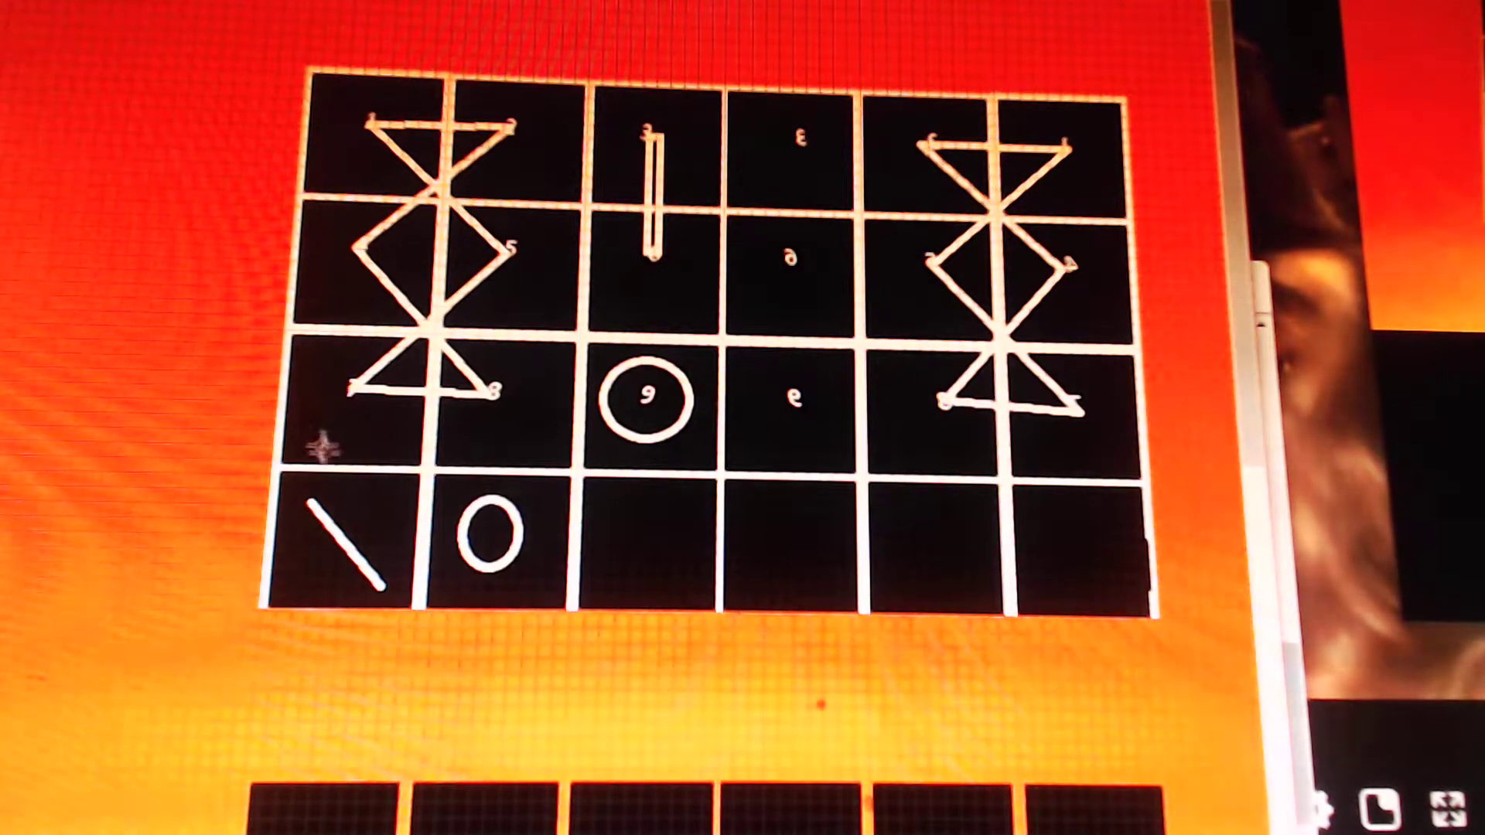
{"action": "left_click_drag", "start_coordinate": [309, 496], "coordinate": [329, 499]}
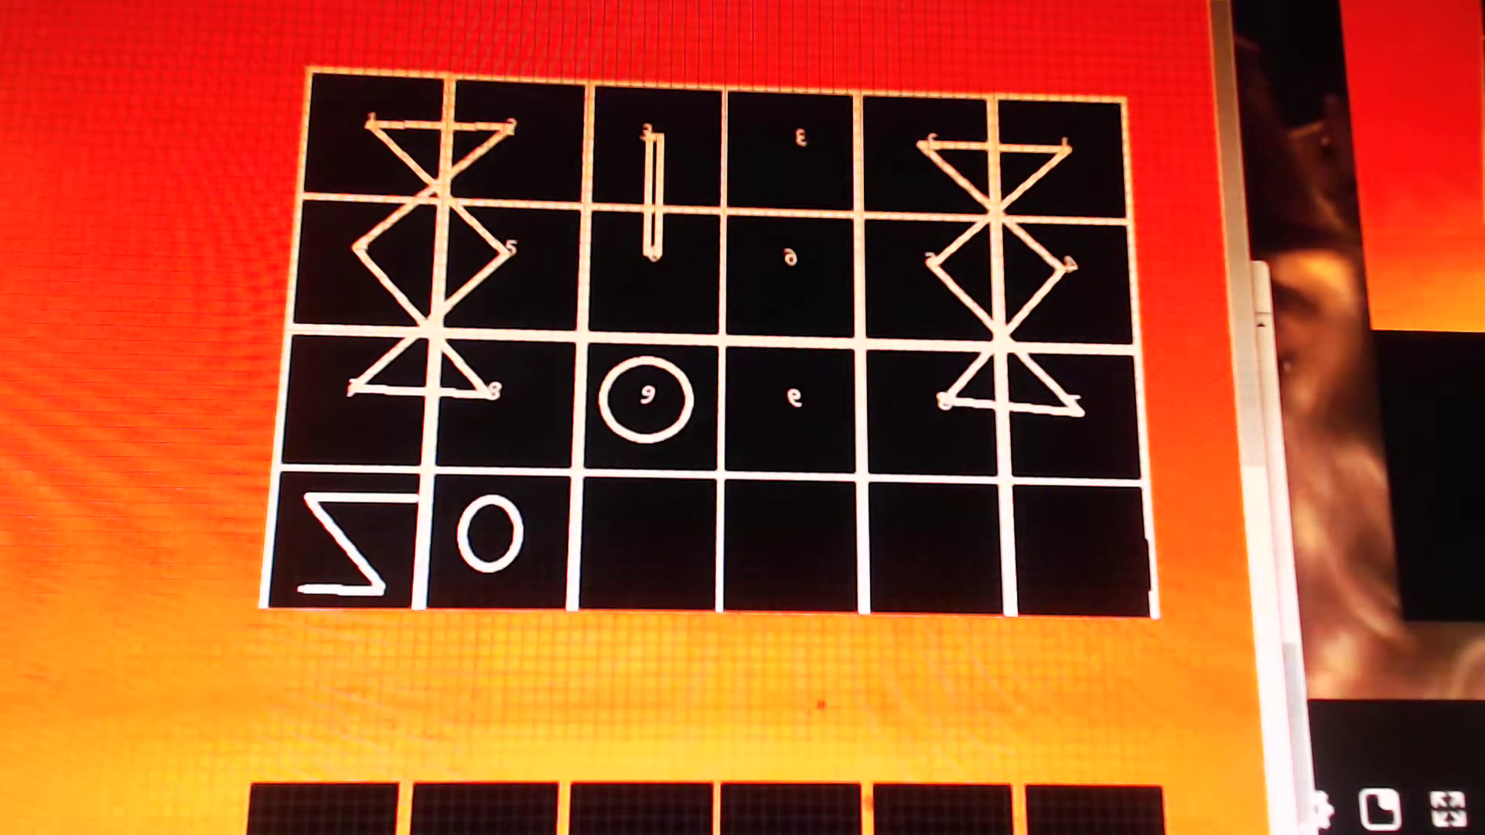
{"action": "key", "text": "ctrl+z"}
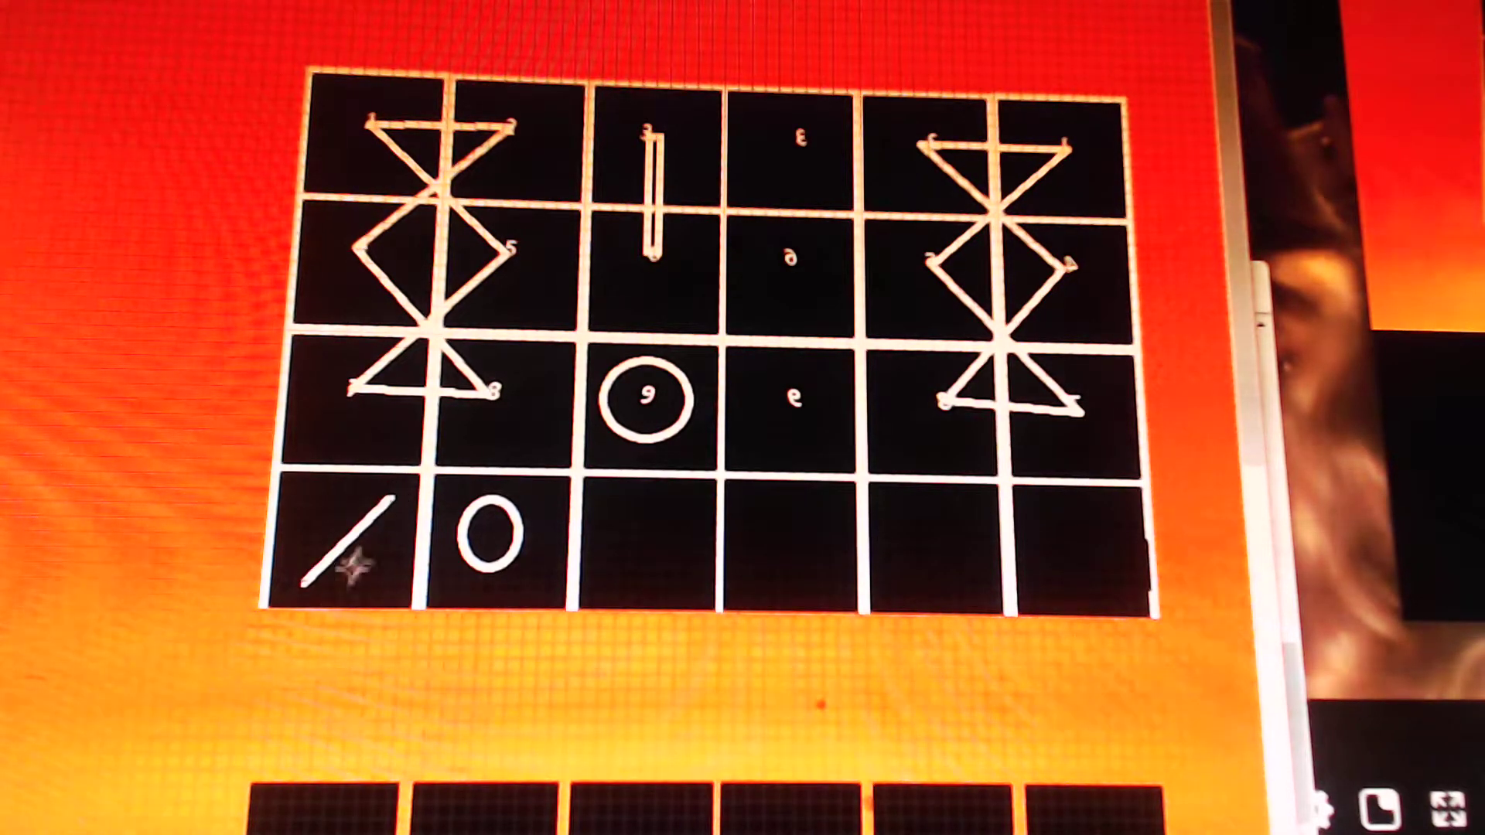
{"action": "left_click_drag", "start_coordinate": [296, 501], "coordinate": [371, 495]}
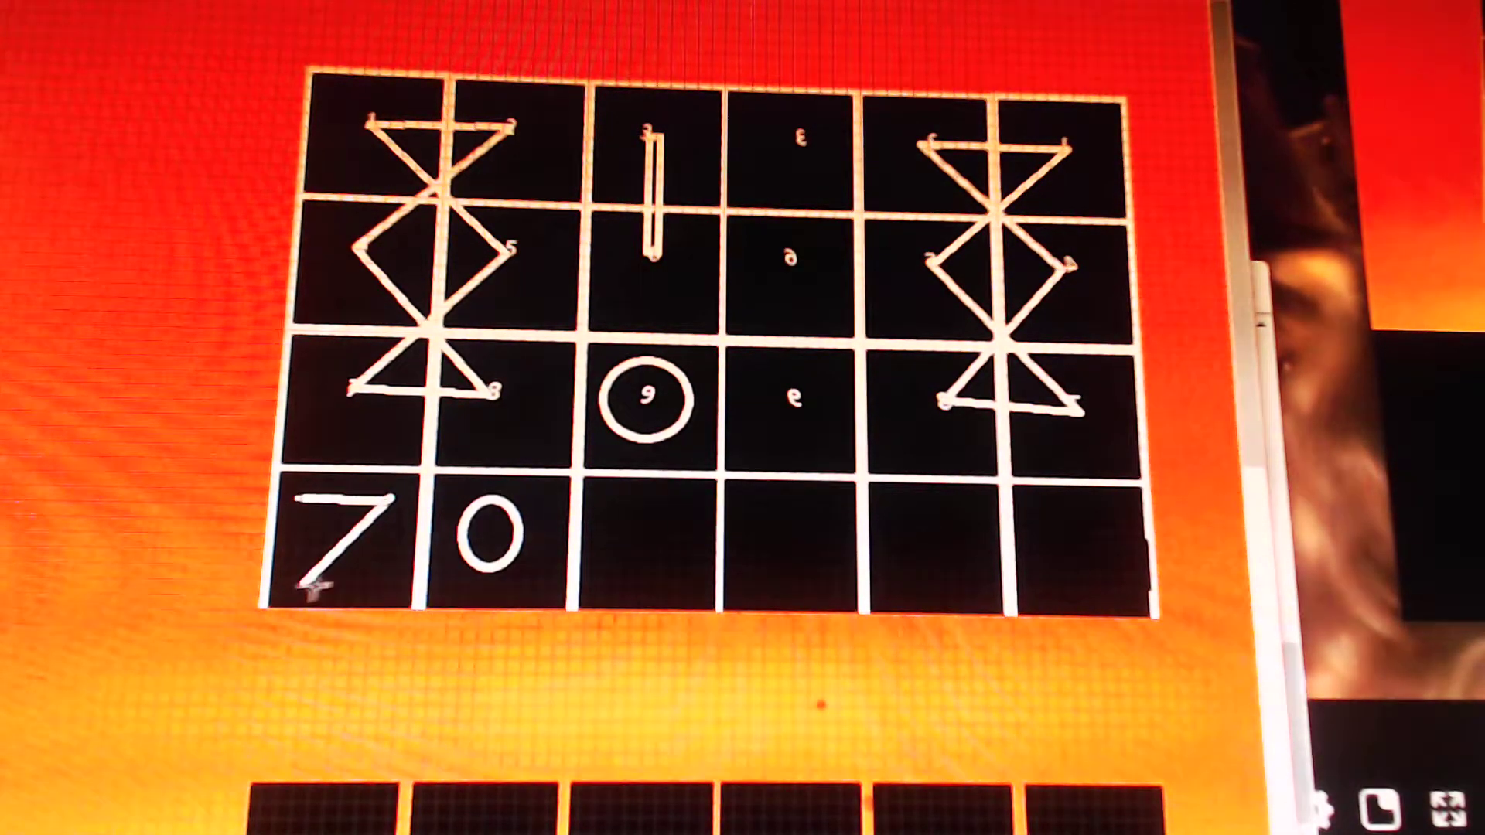
{"action": "left_click_drag", "start_coordinate": [366, 574], "coordinate": [395, 584]}
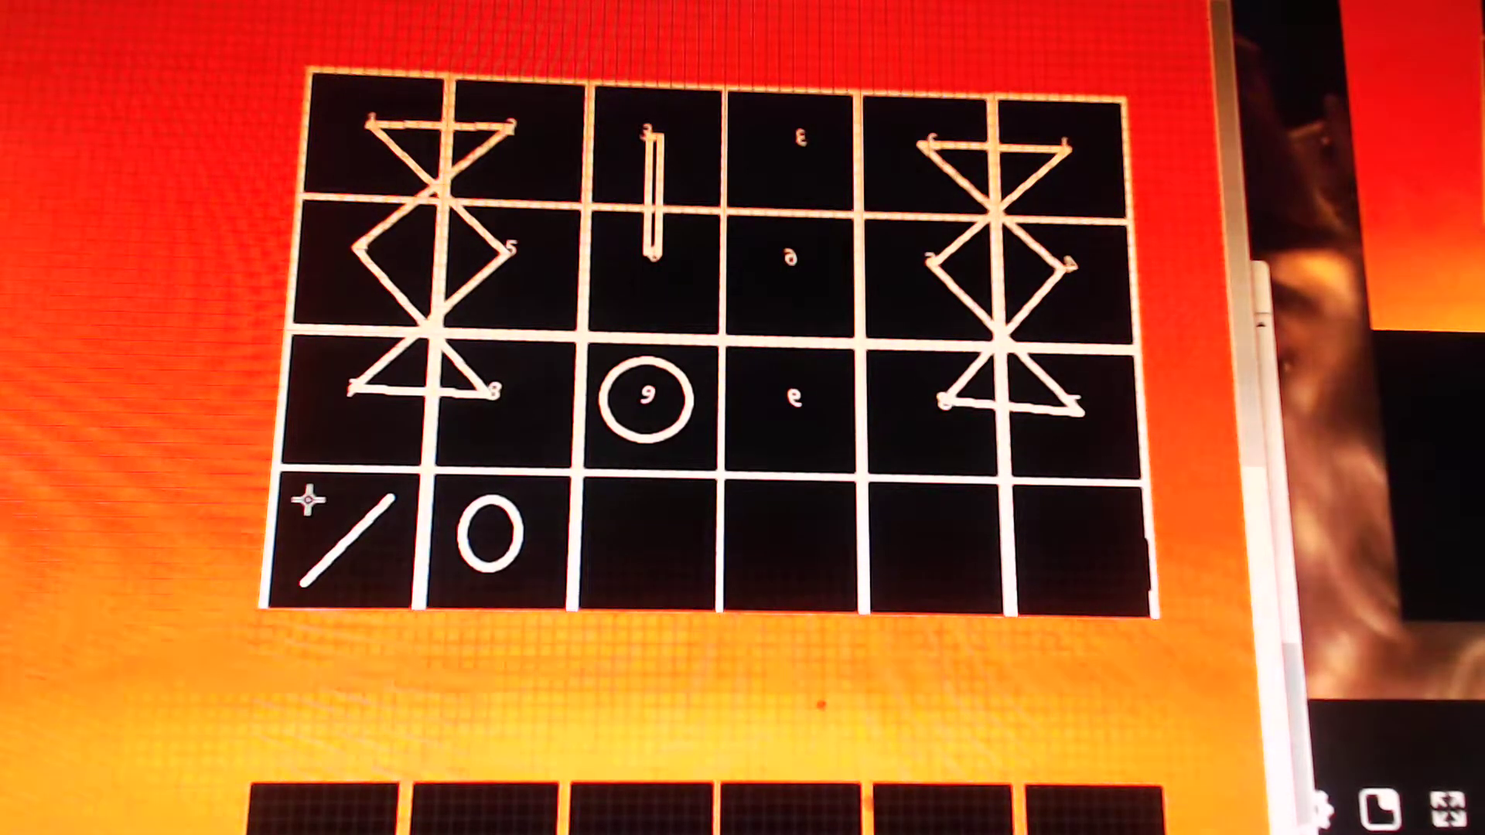
{"action": "left_click_drag", "start_coordinate": [351, 488], "coordinate": [350, 571]}
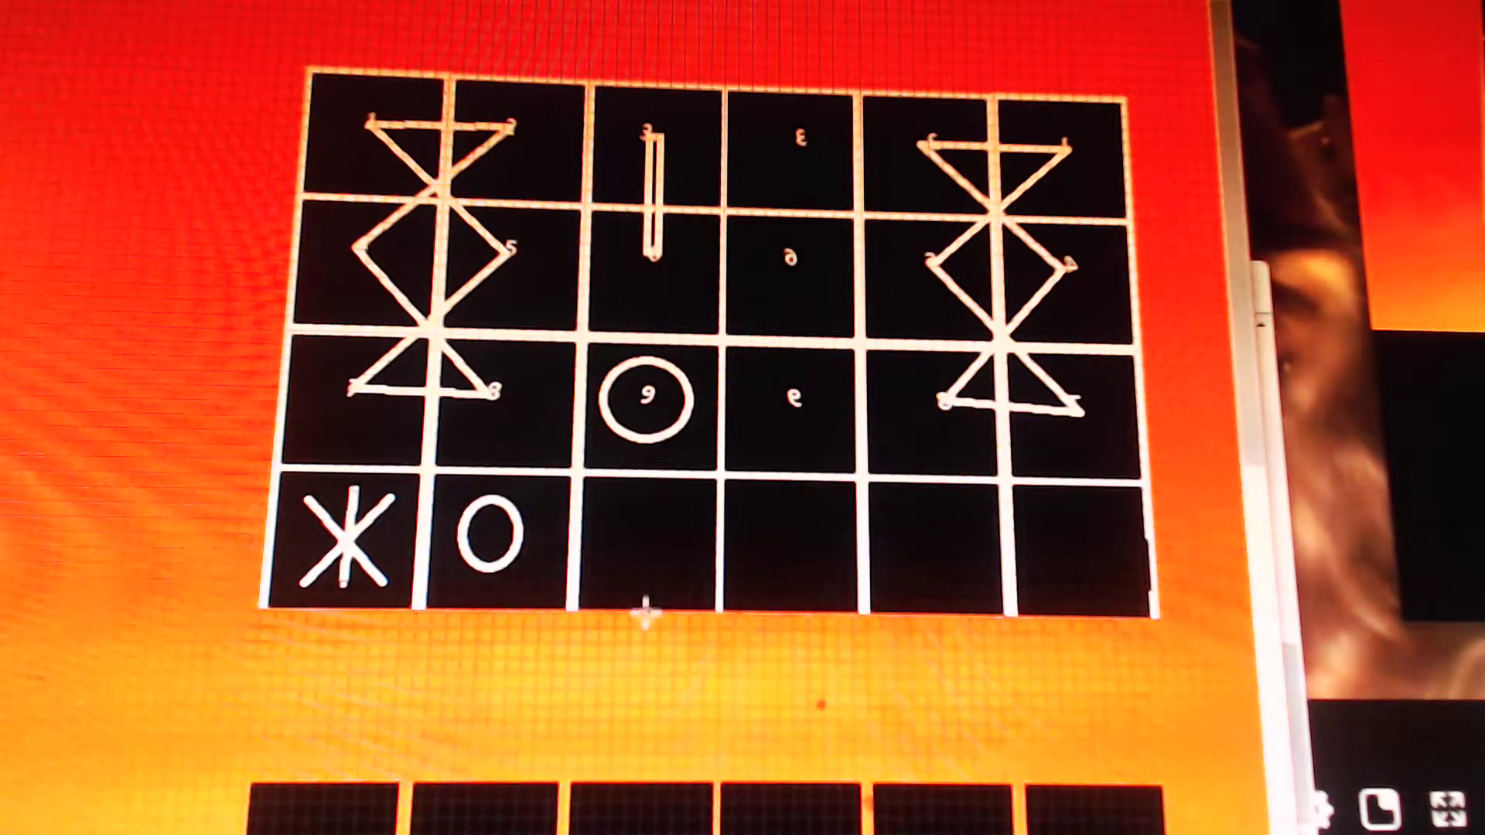
Draw a # in the third bottom-row cell and drag a copy of the hourglass rows aside
{"action": "left_click_drag", "start_coordinate": [625, 516], "coordinate": [625, 585]}
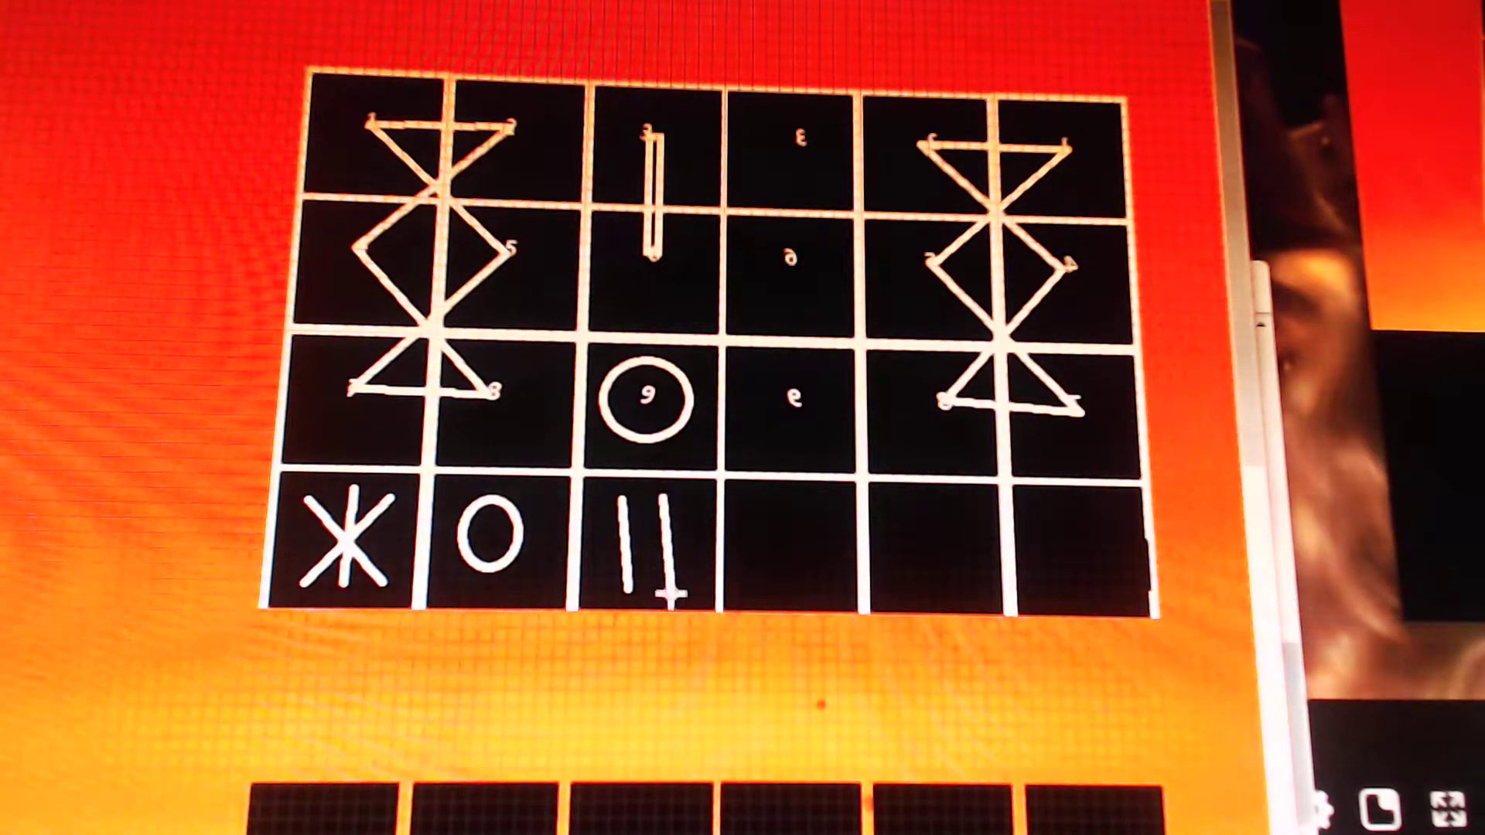
{"action": "left_click_drag", "start_coordinate": [603, 535], "coordinate": [699, 533]}
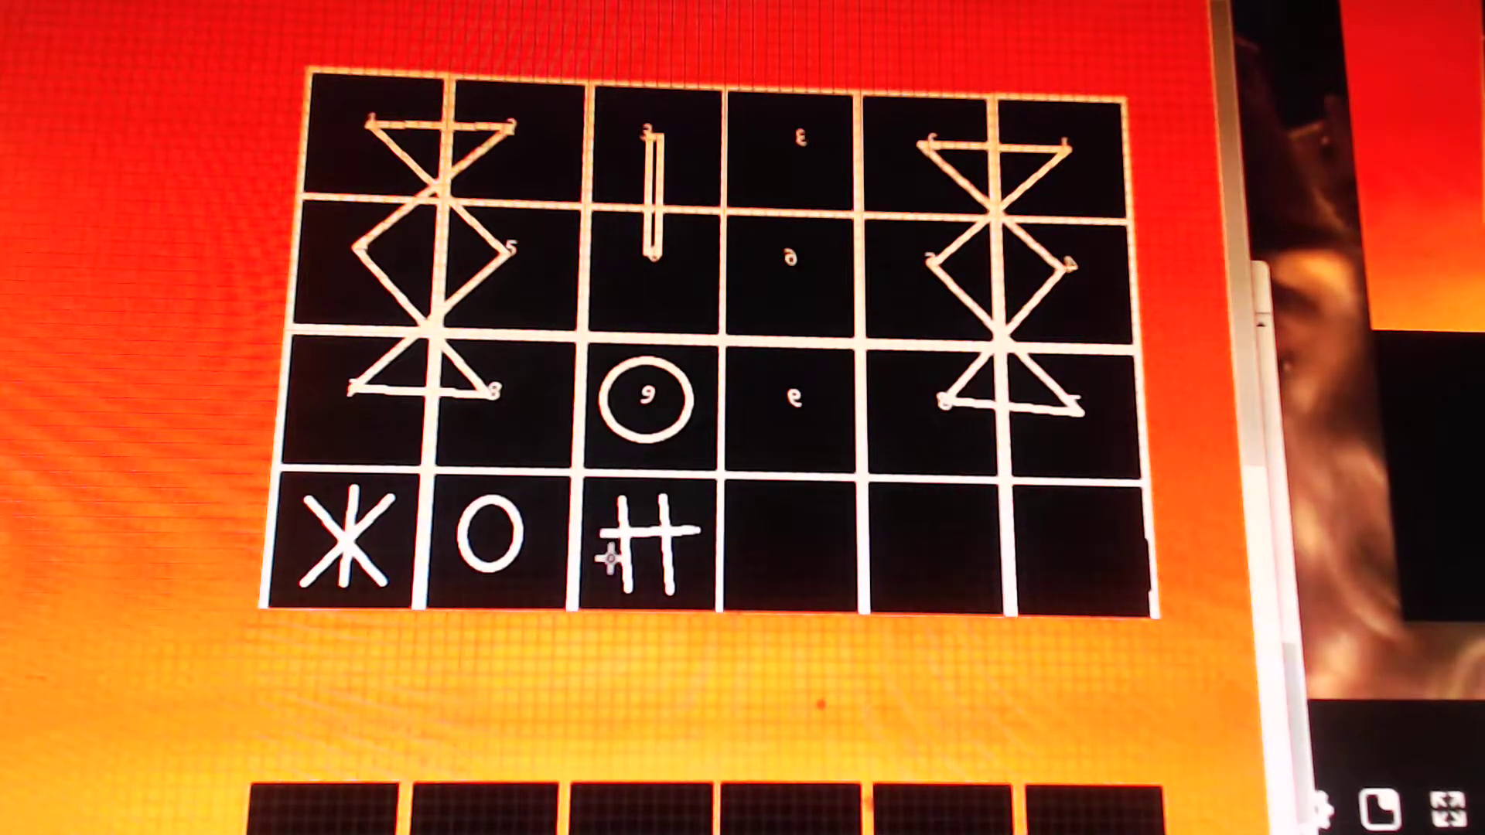
{"action": "left_click_drag", "start_coordinate": [608, 560], "coordinate": [696, 563]}
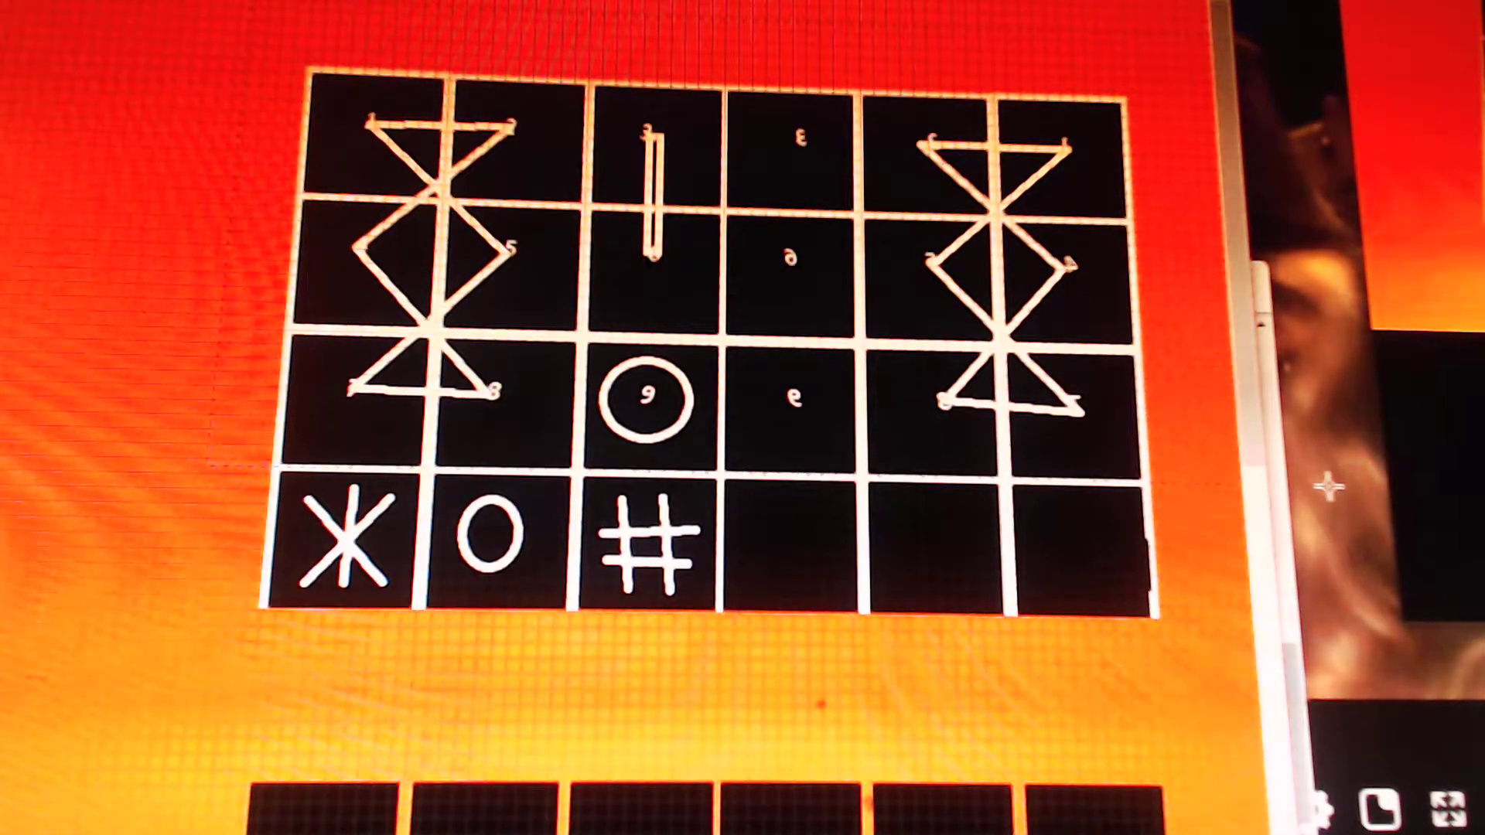
{"action": "left_click_drag", "start_coordinate": [1327, 488], "coordinate": [209, 6]}
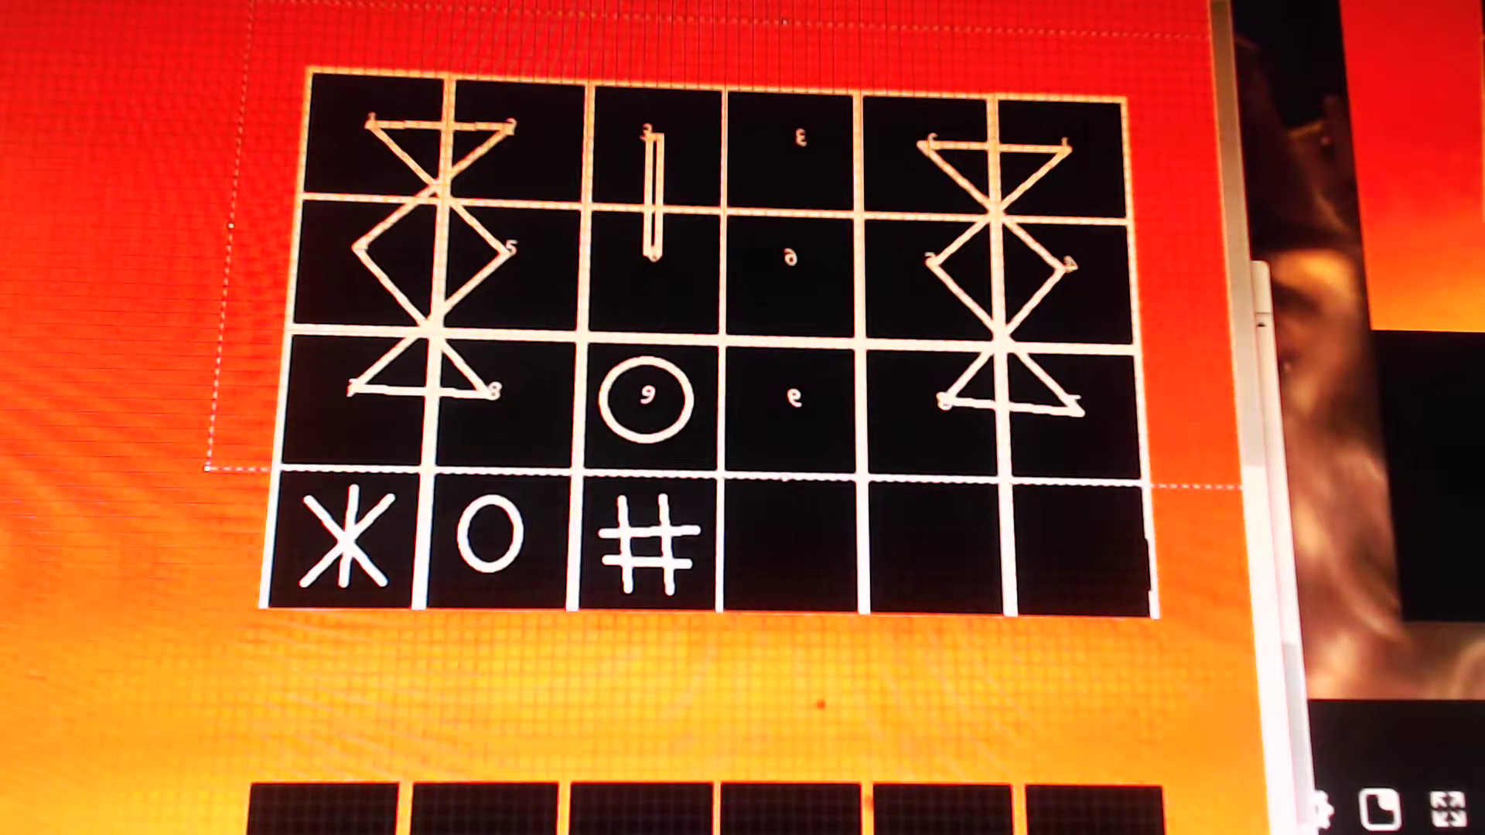
{"action": "left_click_drag", "start_coordinate": [811, 290], "coordinate": [301, 214]}
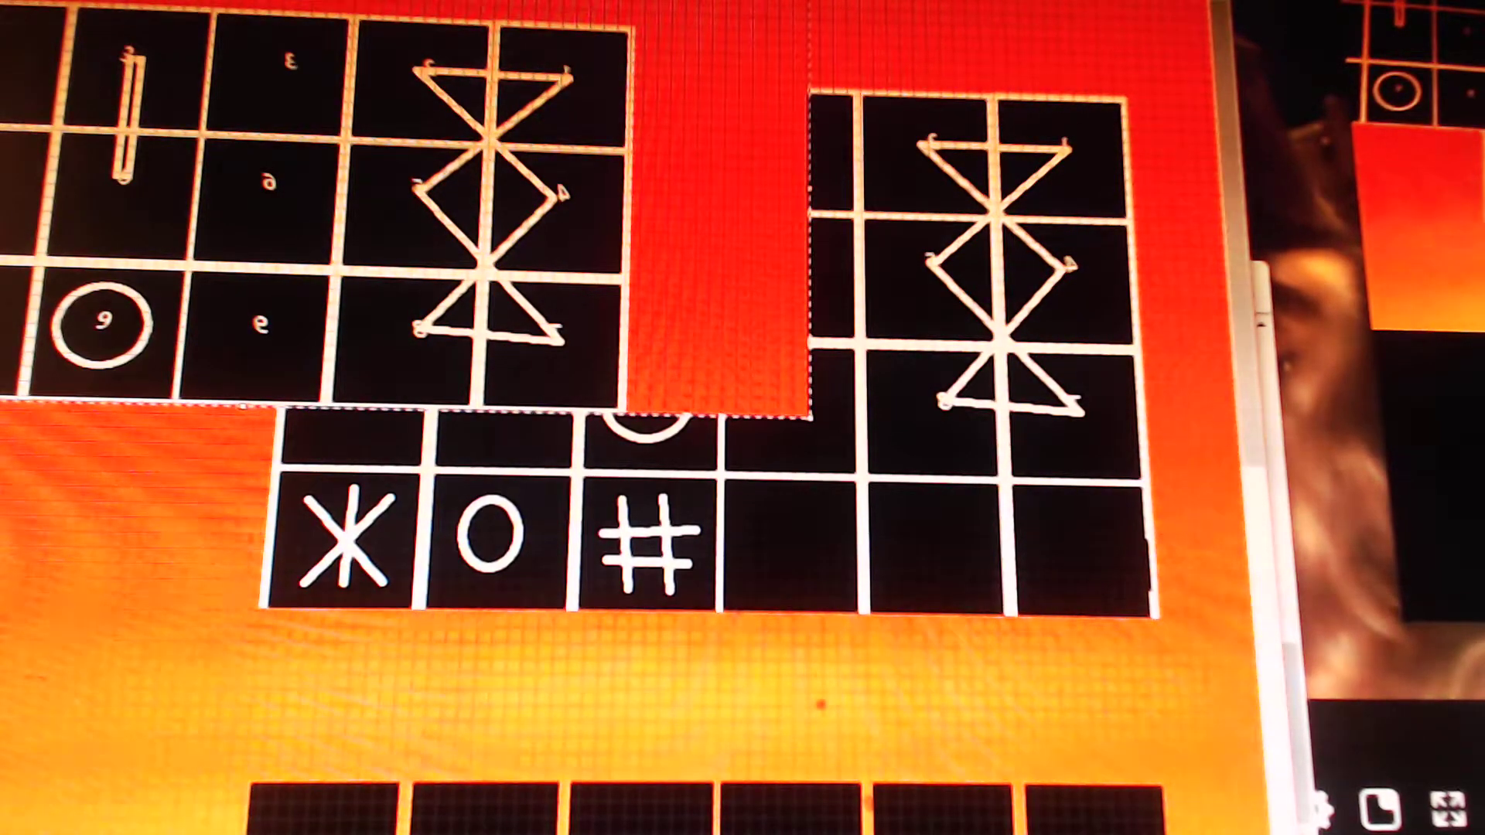
Flip the copied hourglass rows upside down and select the X cell
{"action": "key", "text": "shift+v"}
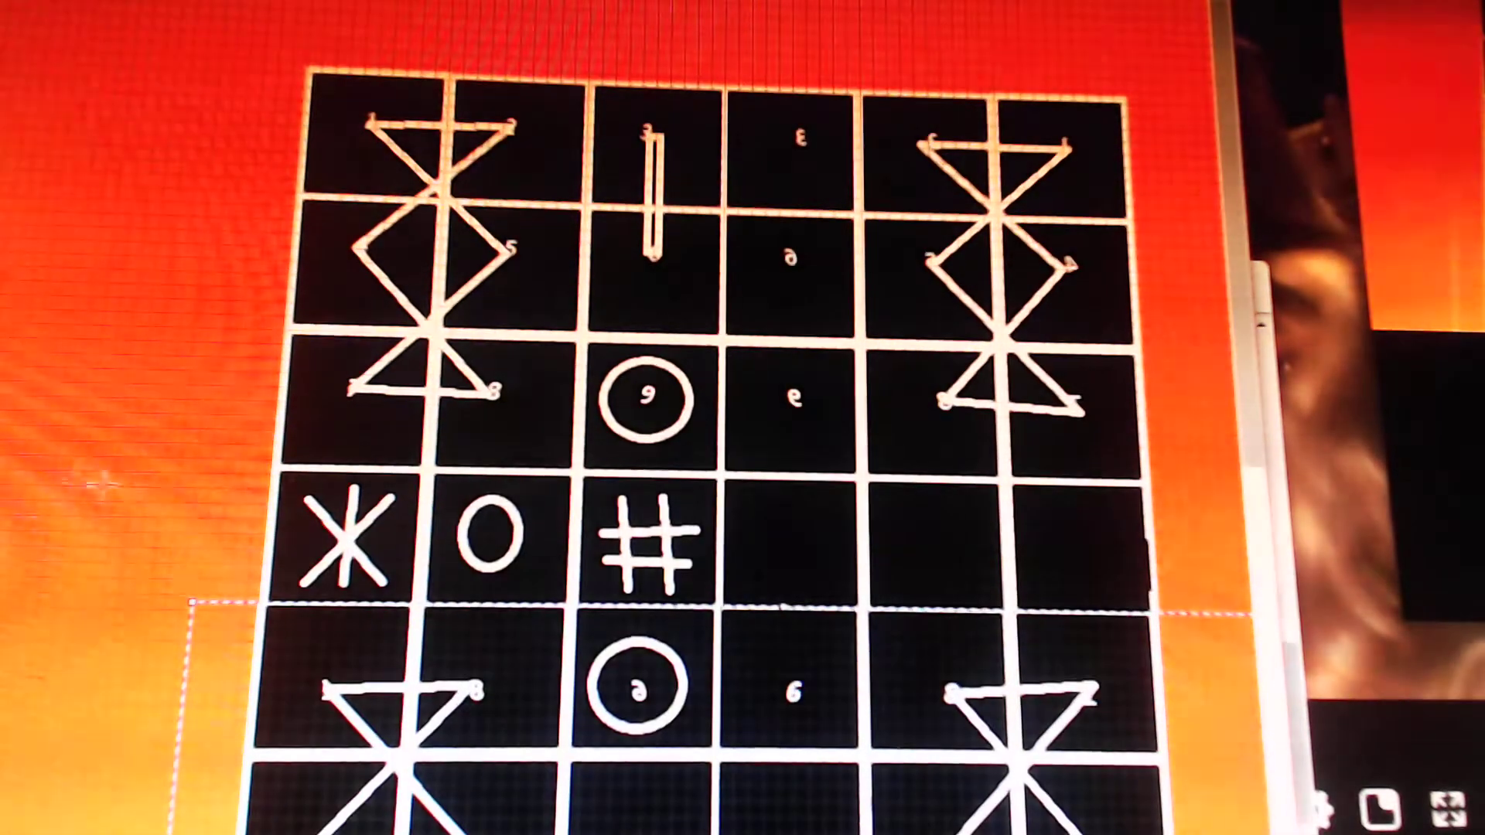
{"action": "scroll", "coordinate": [359, 523], "scroll_direction": "down", "scroll_amount": 5}
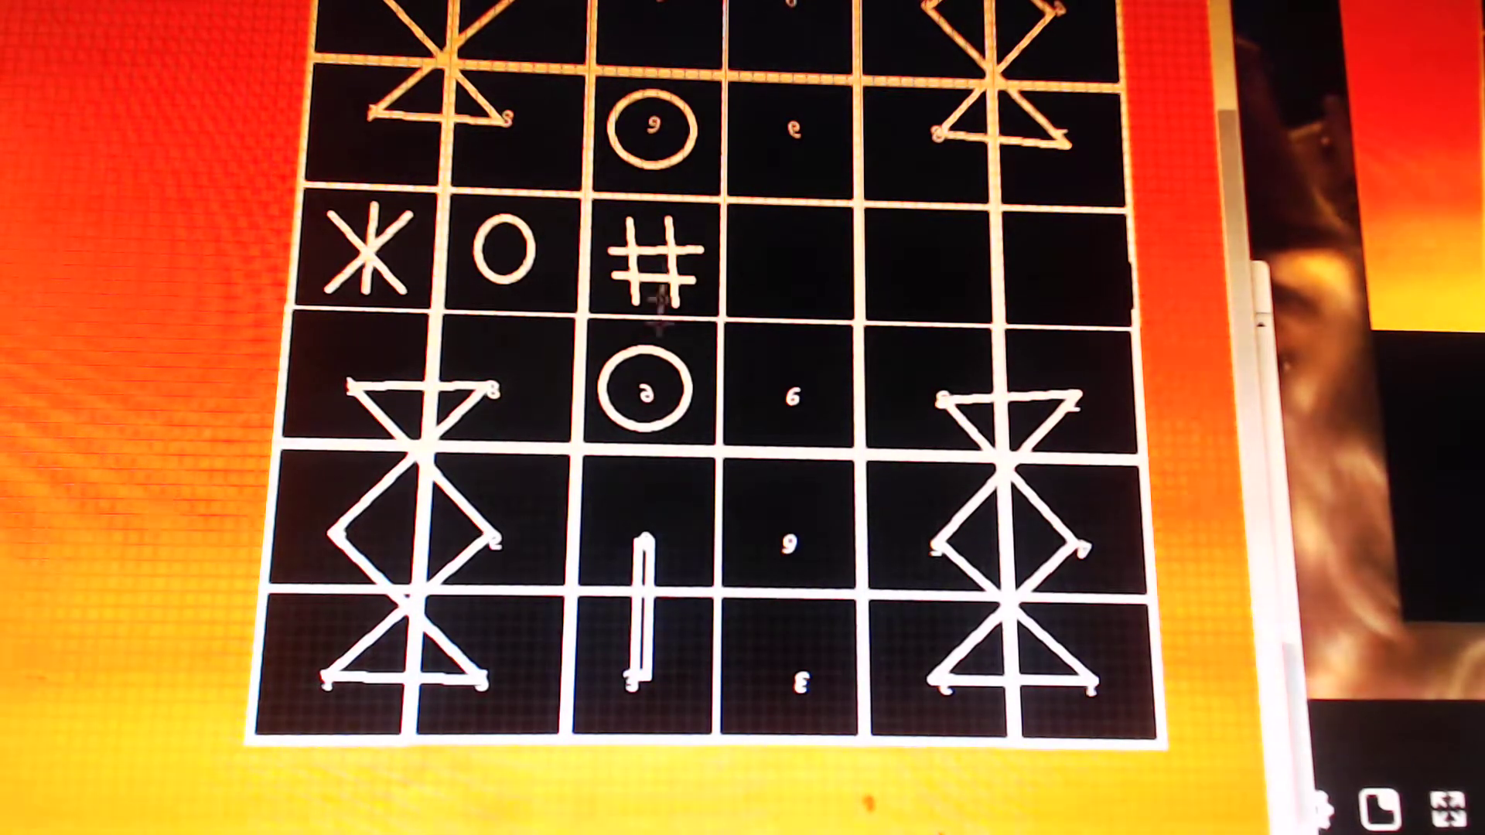
{"action": "scroll", "coordinate": [662, 477], "scroll_direction": "up", "scroll_amount": 5}
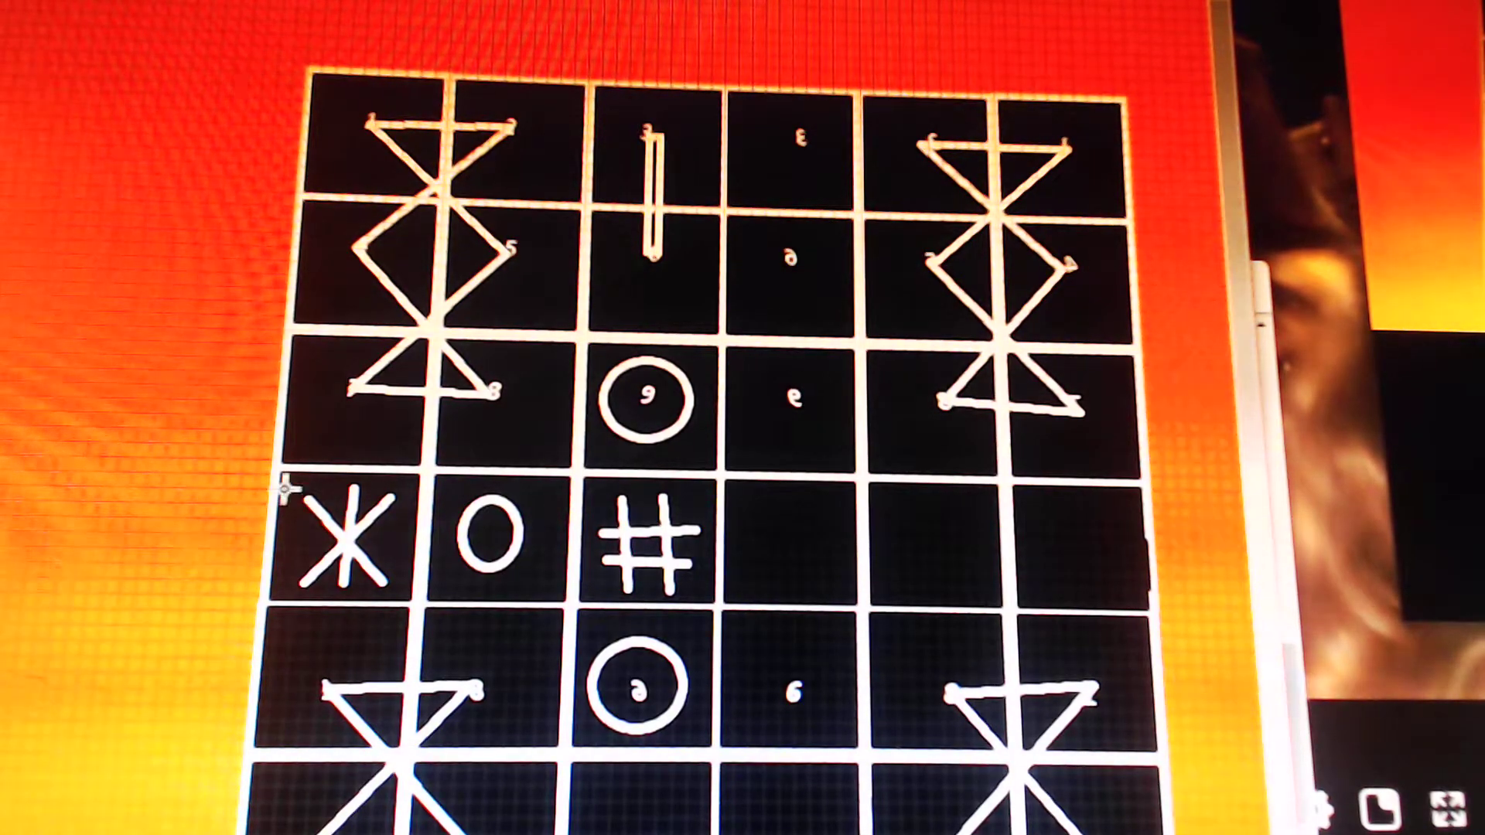
{"action": "left_click_drag", "start_coordinate": [344, 586], "coordinate": [407, 596]}
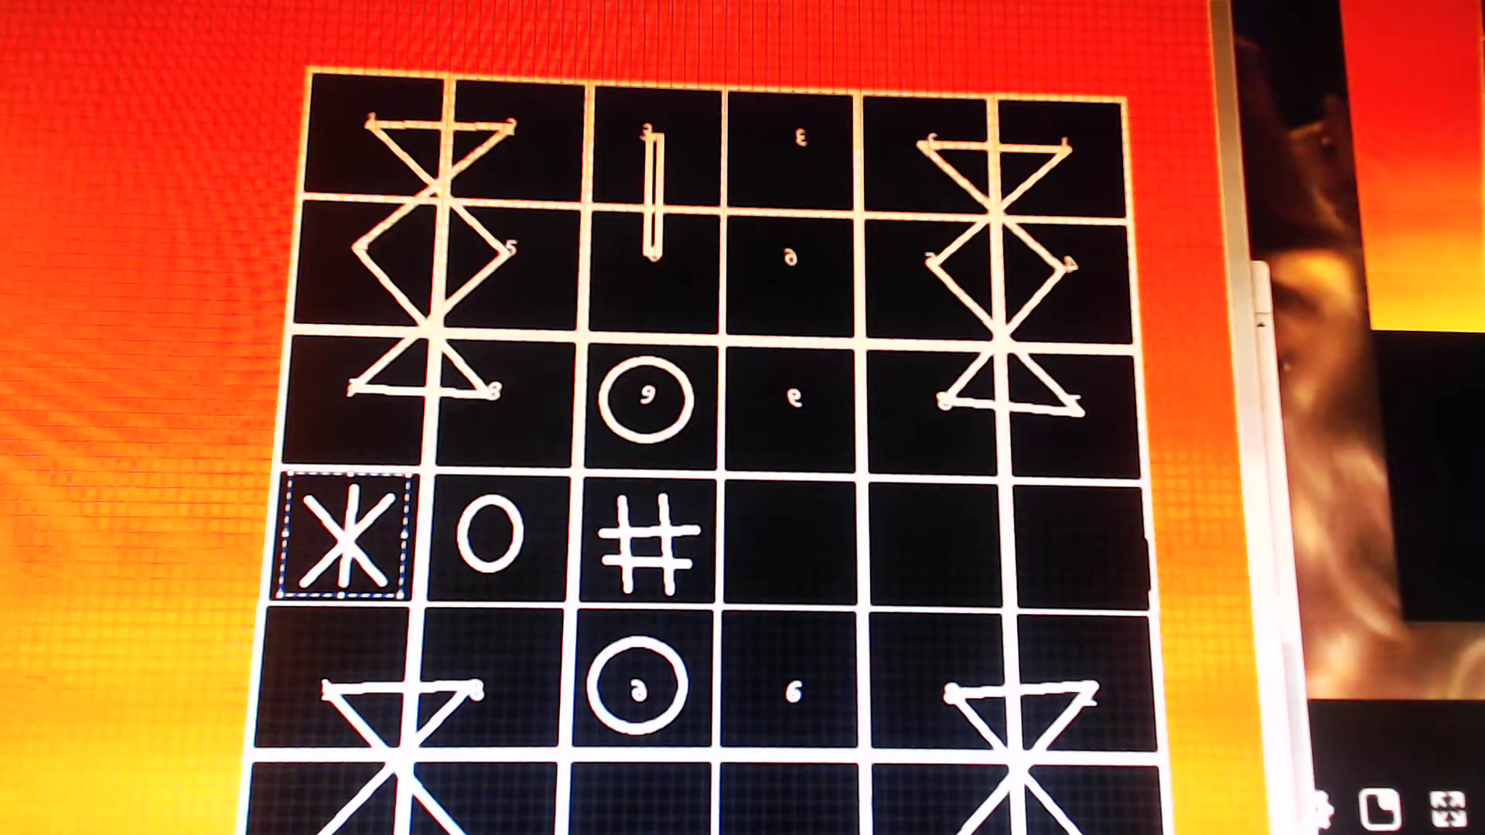
Copy the X, O and pound symbols into the fourth, fifth and last cells
{"action": "key", "text": "ctrl+c"}
{"action": "key", "text": "ctrl+v"}
{"action": "left_click_drag", "start_coordinate": [912, 568], "coordinate": [798, 568]}
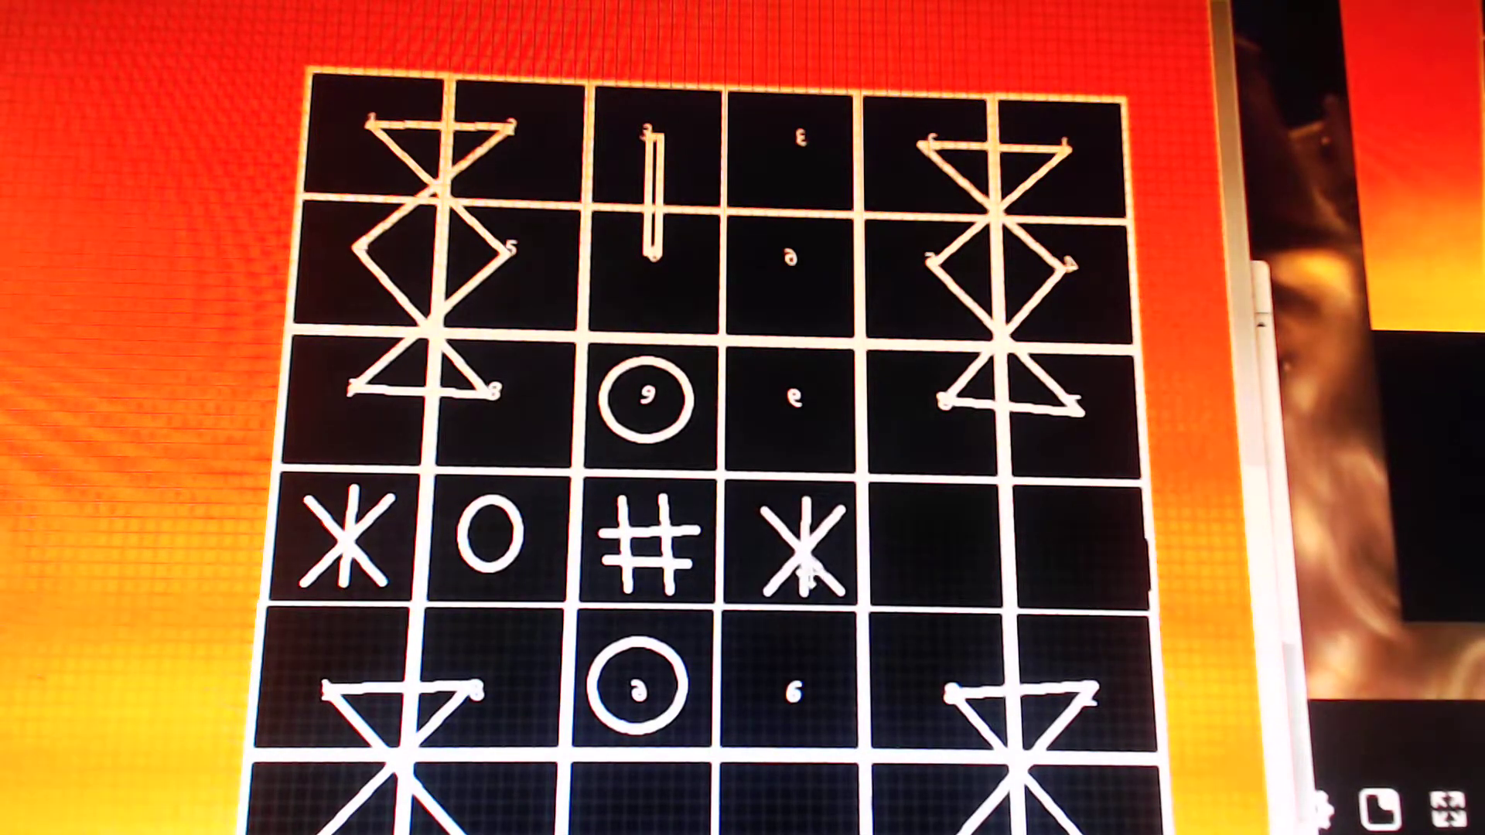
{"action": "left_click_drag", "start_coordinate": [443, 488], "coordinate": [535, 572]}
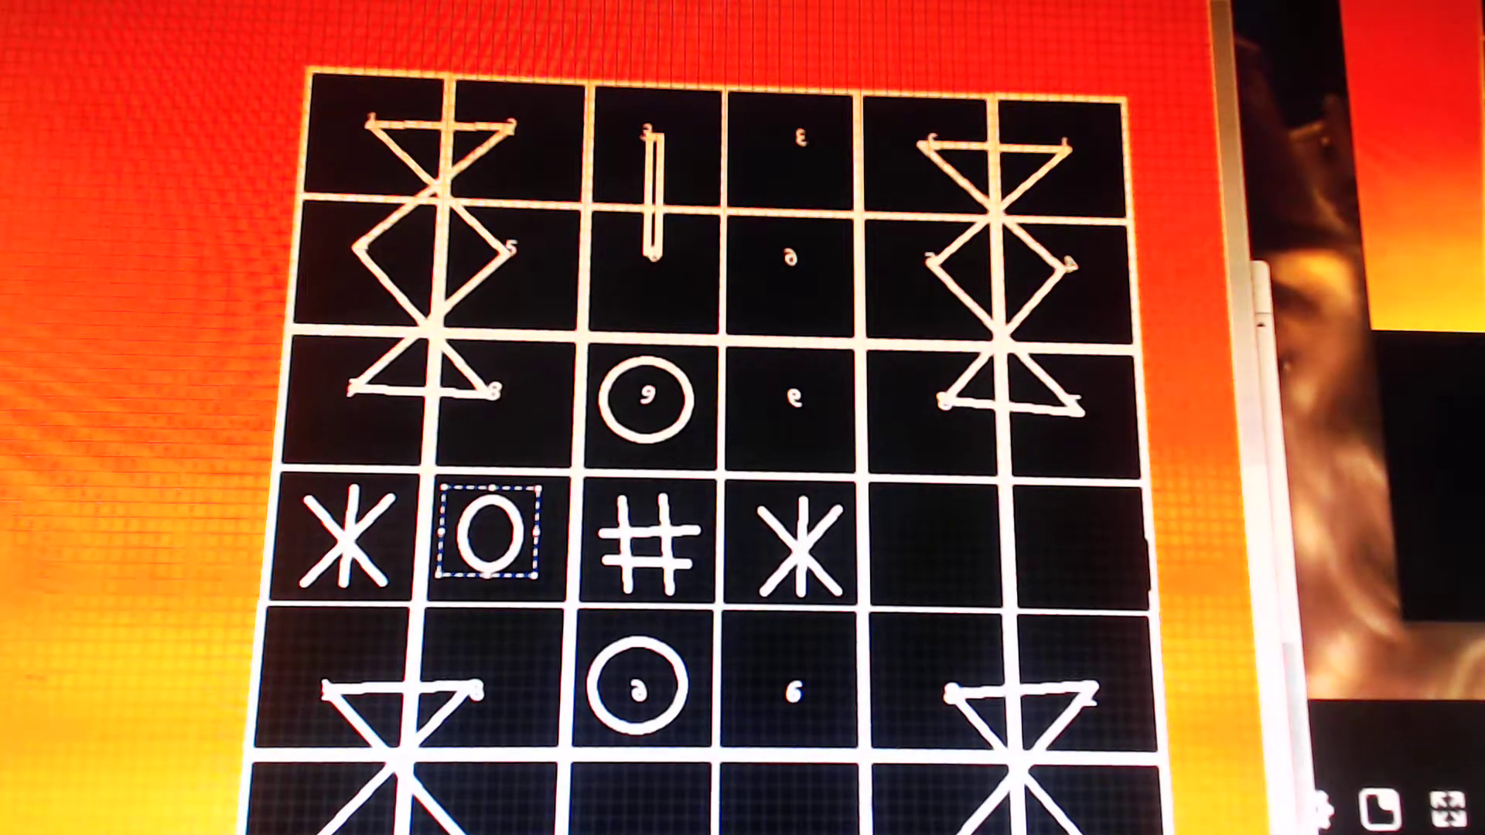
{"action": "key", "text": "ctrl+c"}
{"action": "key", "text": "ctrl+v"}
{"action": "left_click_drag", "start_coordinate": [929, 464], "coordinate": [937, 542]}
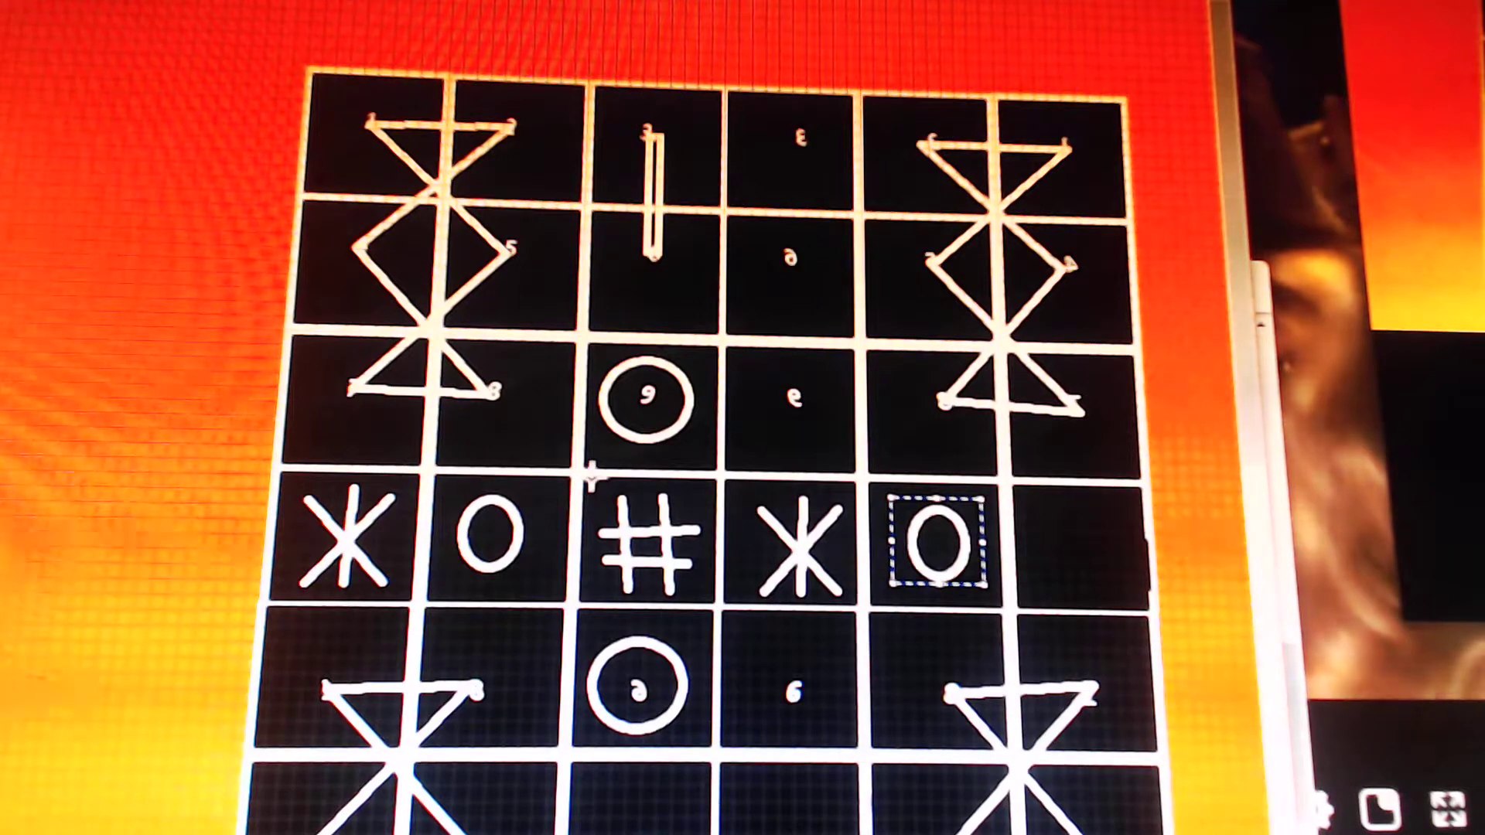
{"action": "left_click_drag", "start_coordinate": [586, 479], "coordinate": [683, 589]}
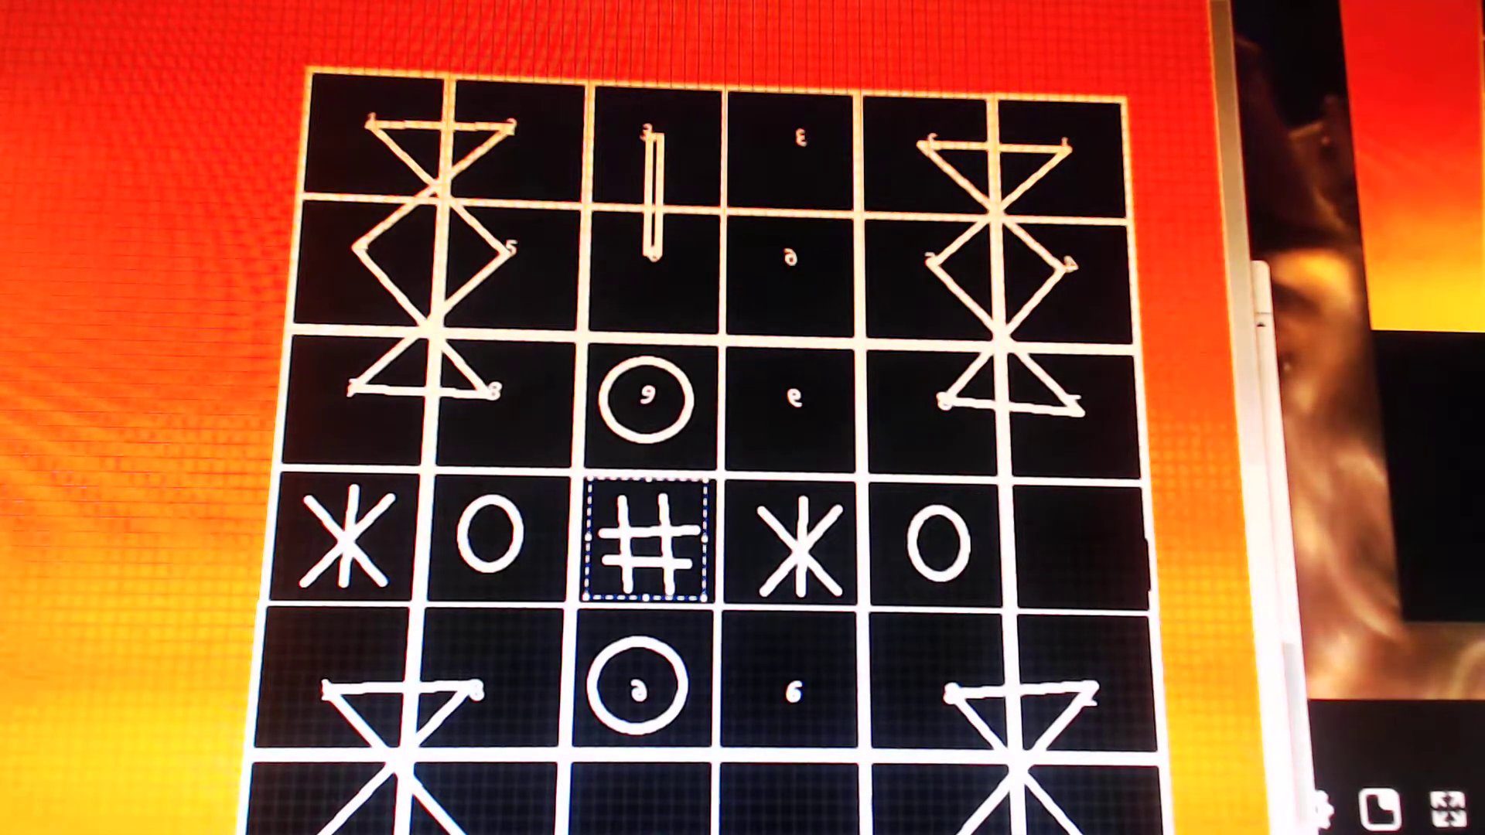
{"action": "key", "text": "ctrl+v"}
{"action": "left_click_drag", "start_coordinate": [938, 528], "coordinate": [1075, 543]}
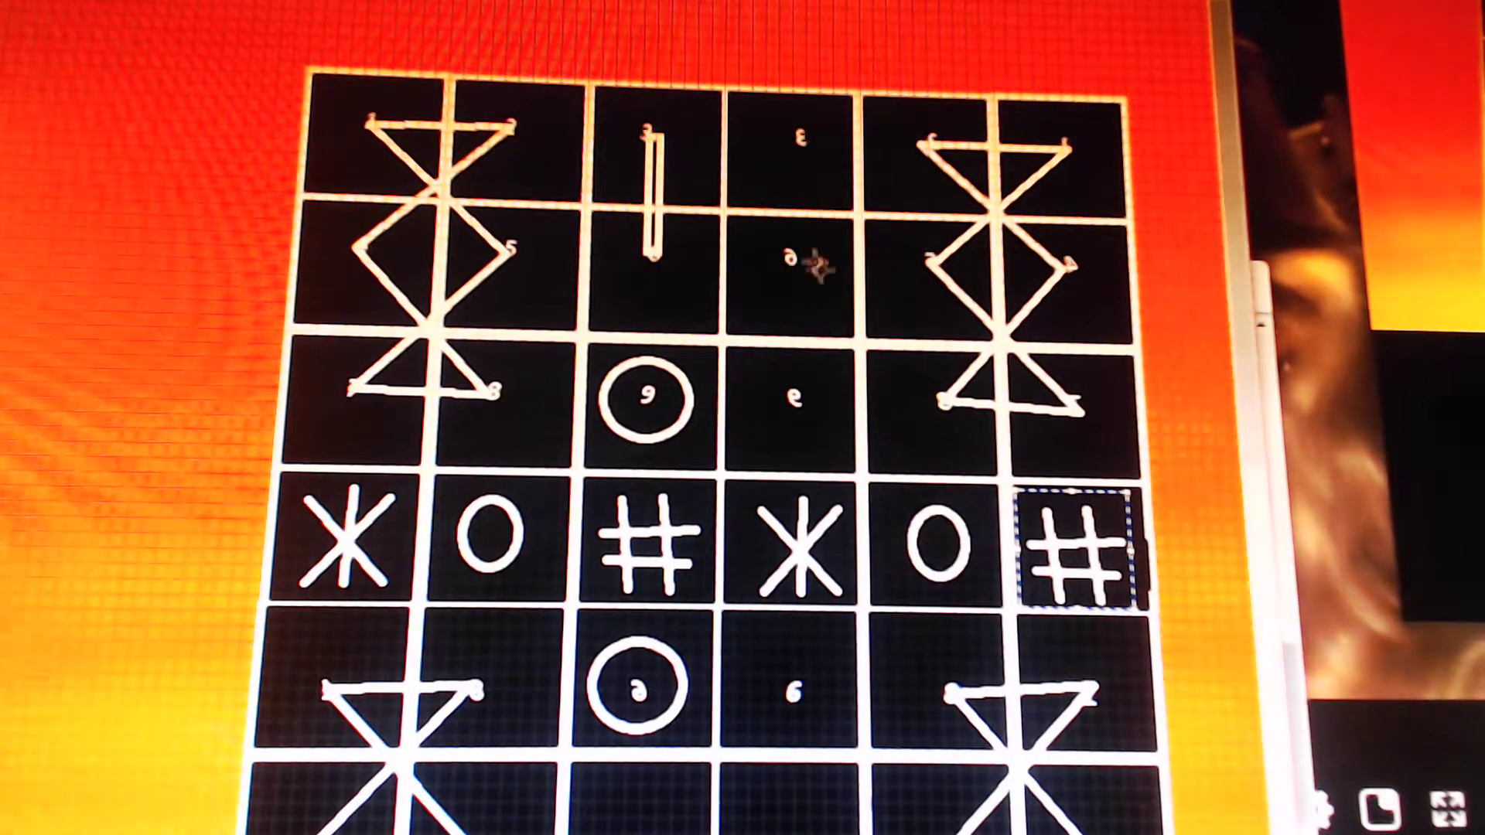
{"action": "scroll", "coordinate": [812, 301], "scroll_direction": "down", "scroll_amount": 3}
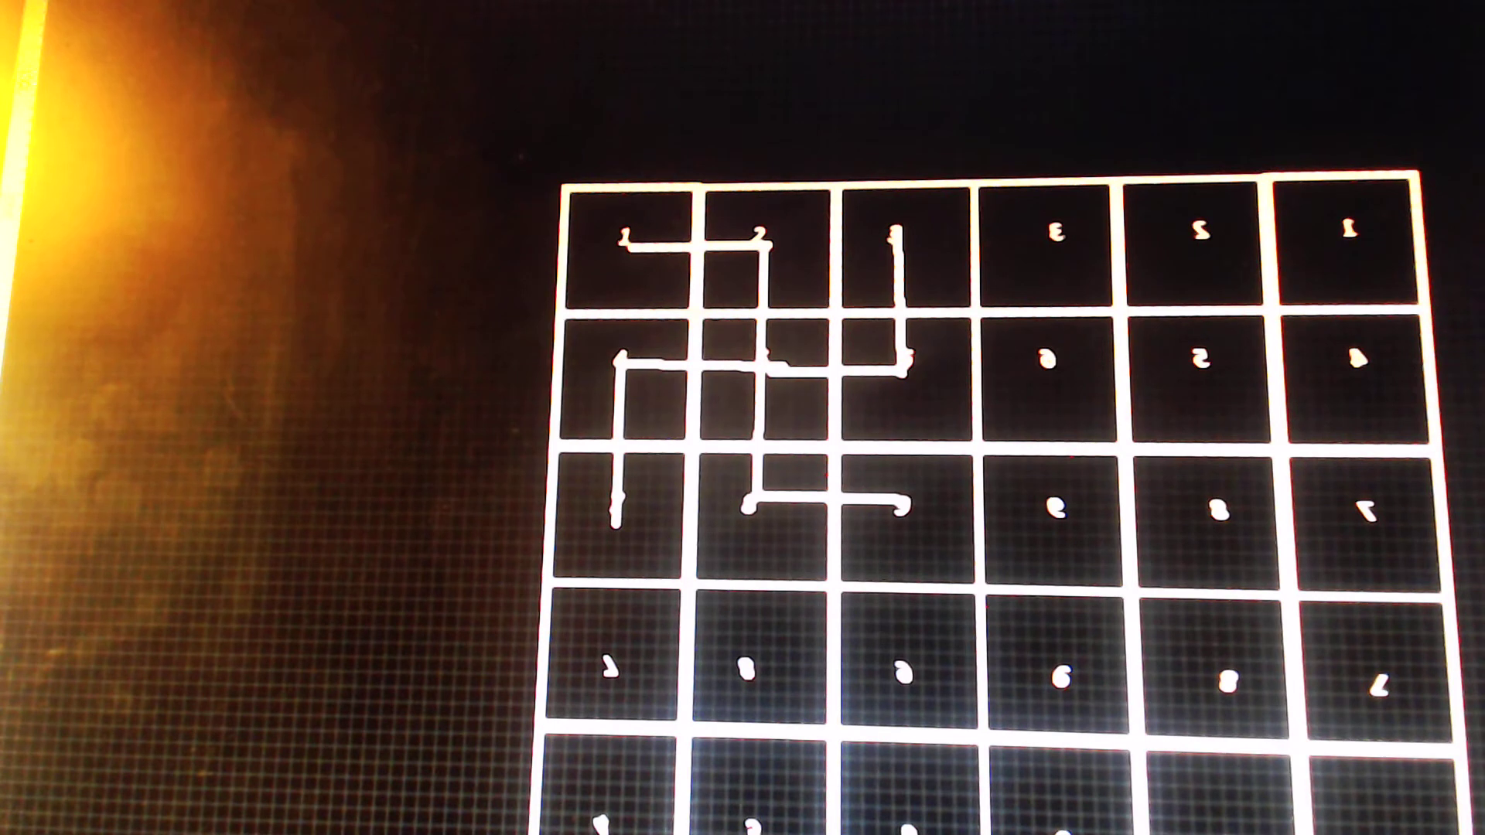
Select the row 2, column 2 cell on the second numbered board
{"action": "mouse_move", "coordinate": [696, 314]}
{"action": "left_mouse_down"}
{"action": "mouse_move", "coordinate": [705, 425]}
{"action": "mouse_move", "coordinate": [834, 450]}
{"action": "left_mouse_up"}
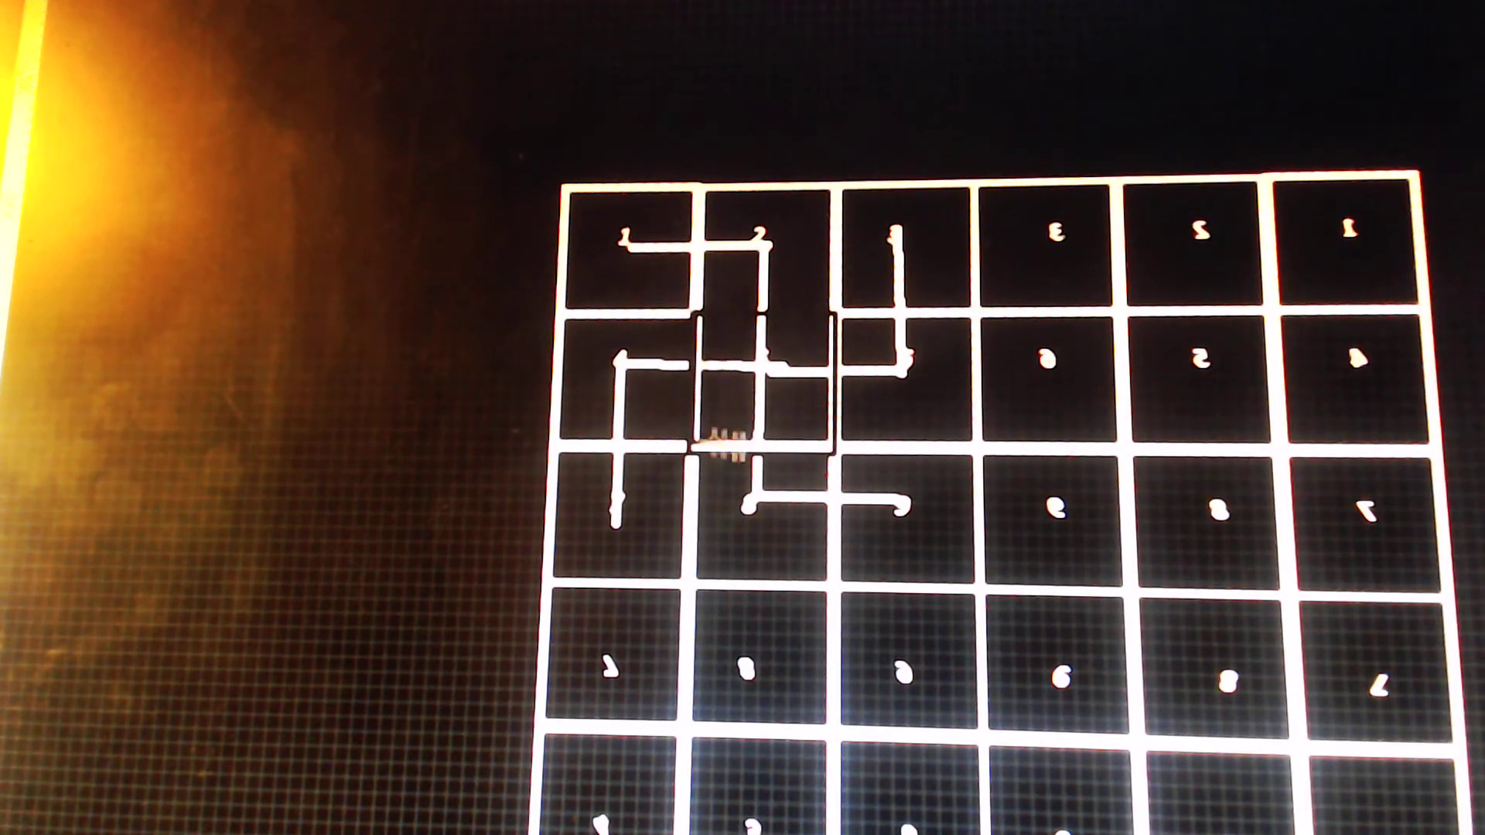
Delete the row 2, column 2 cell's grid lines and two leftover vertical segments
{"action": "left_click_drag", "start_coordinate": [724, 447], "coordinate": [845, 450]}
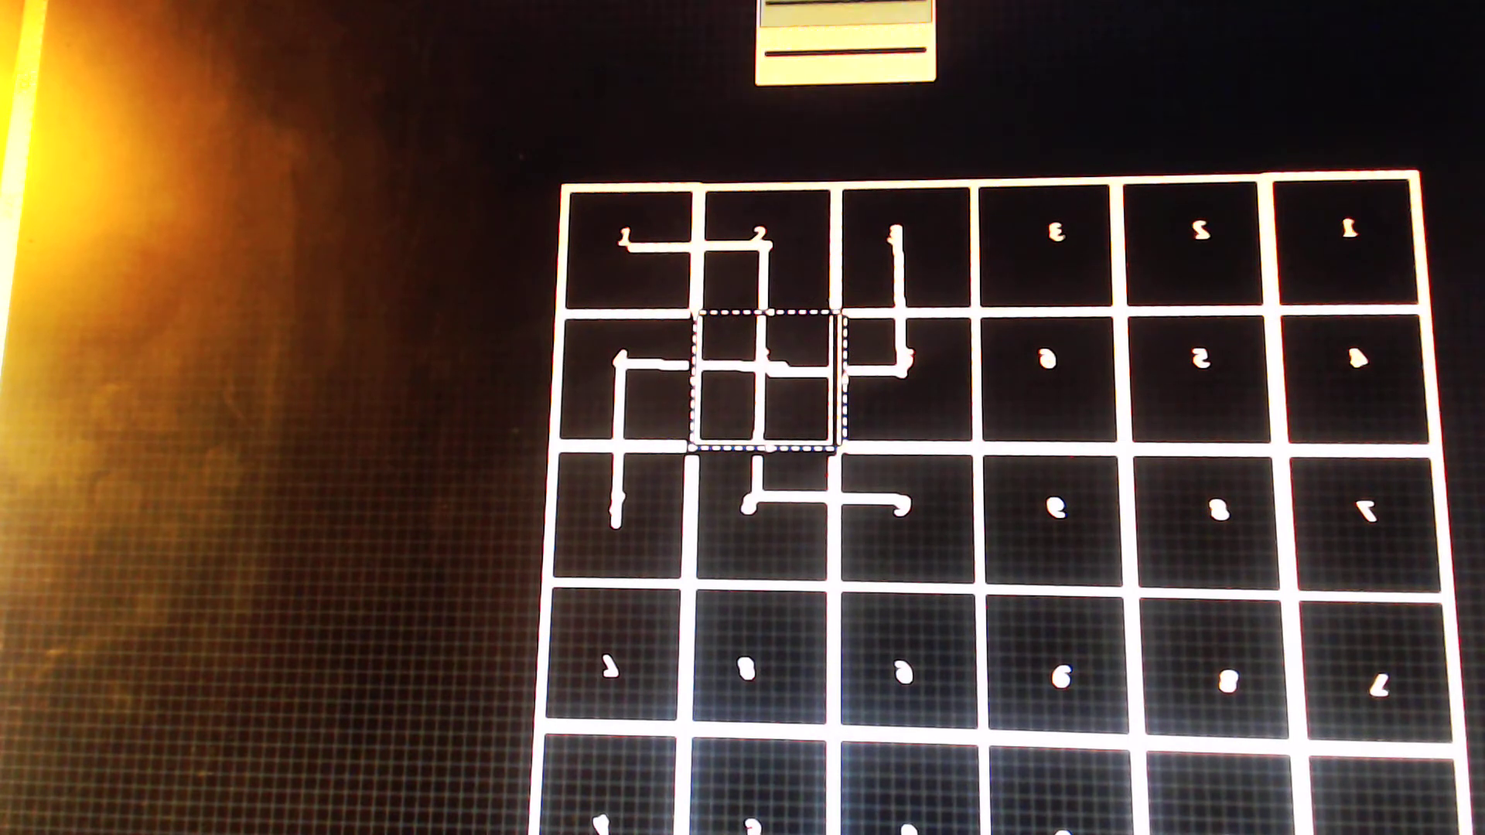
{"action": "key", "text": "Delete"}
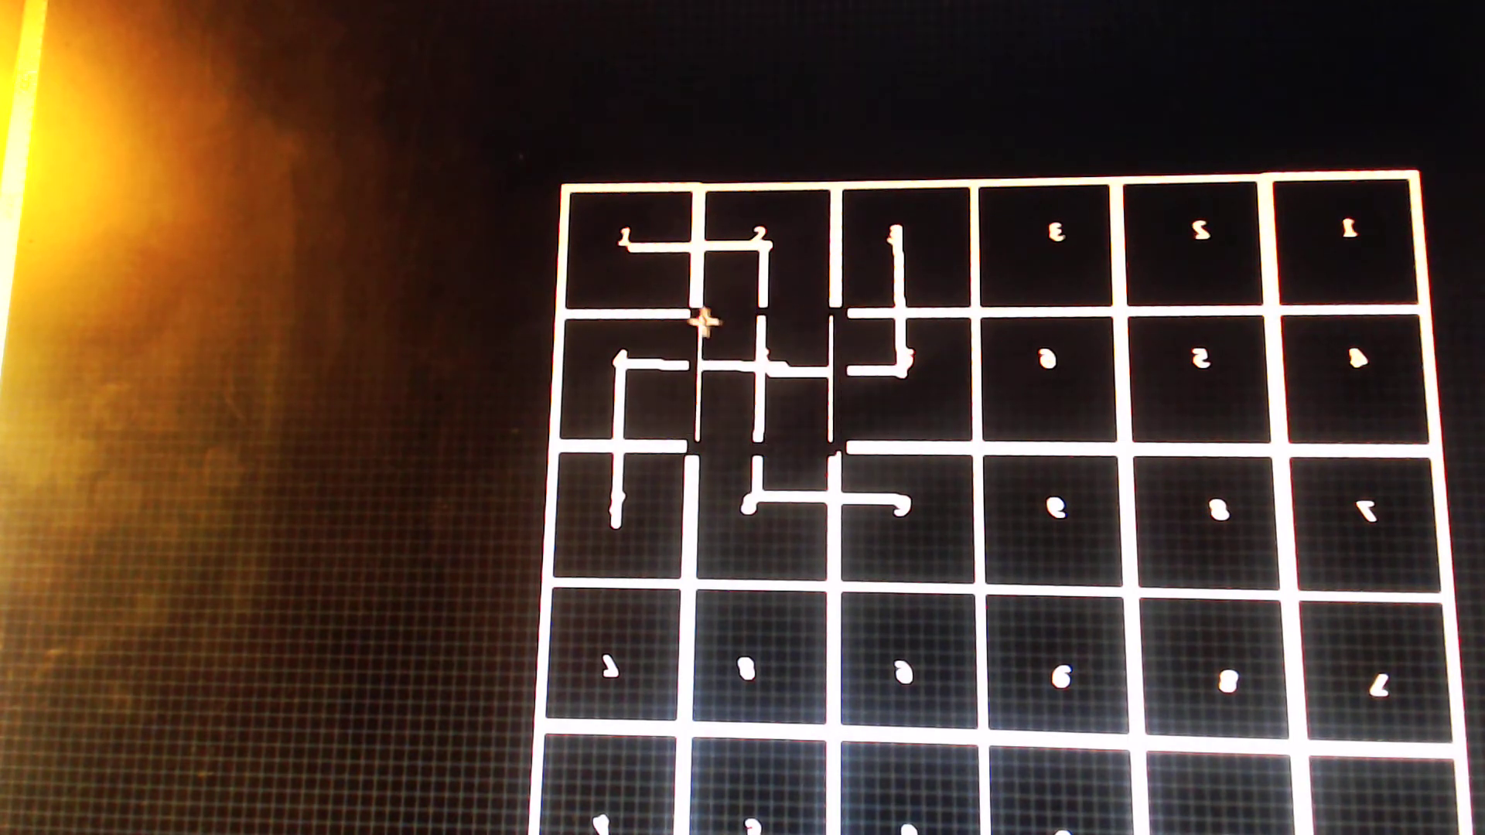
{"action": "left_click", "coordinate": [701, 384]}
{"action": "left_click", "coordinate": [832, 449]}
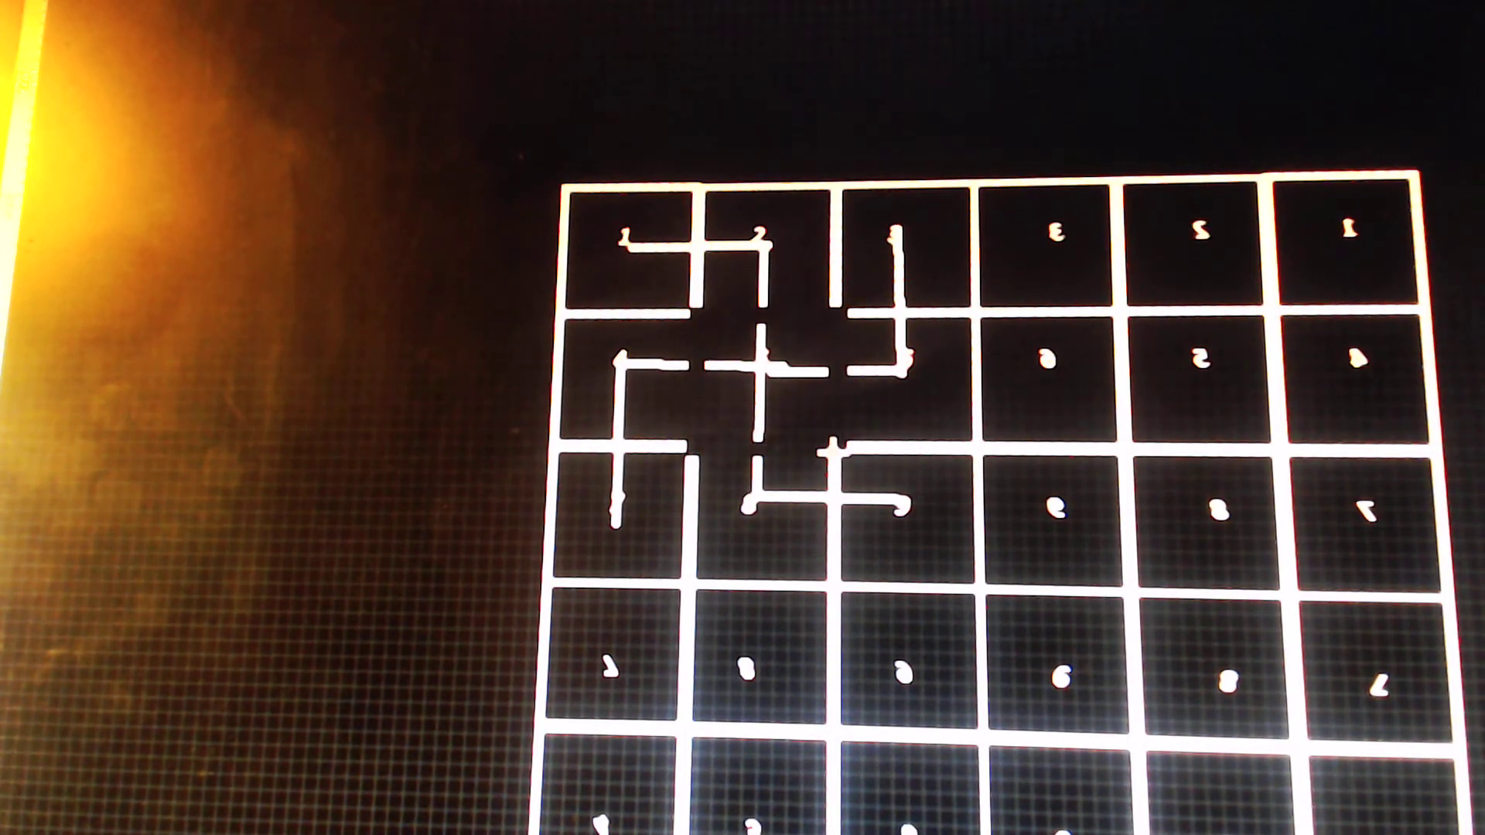
Erase a short horizontal grid piece and select the new central plus sign
{"action": "left_click_drag", "start_coordinate": [832, 449], "coordinate": [697, 321]}
{"action": "left_click", "coordinate": [951, 430]}
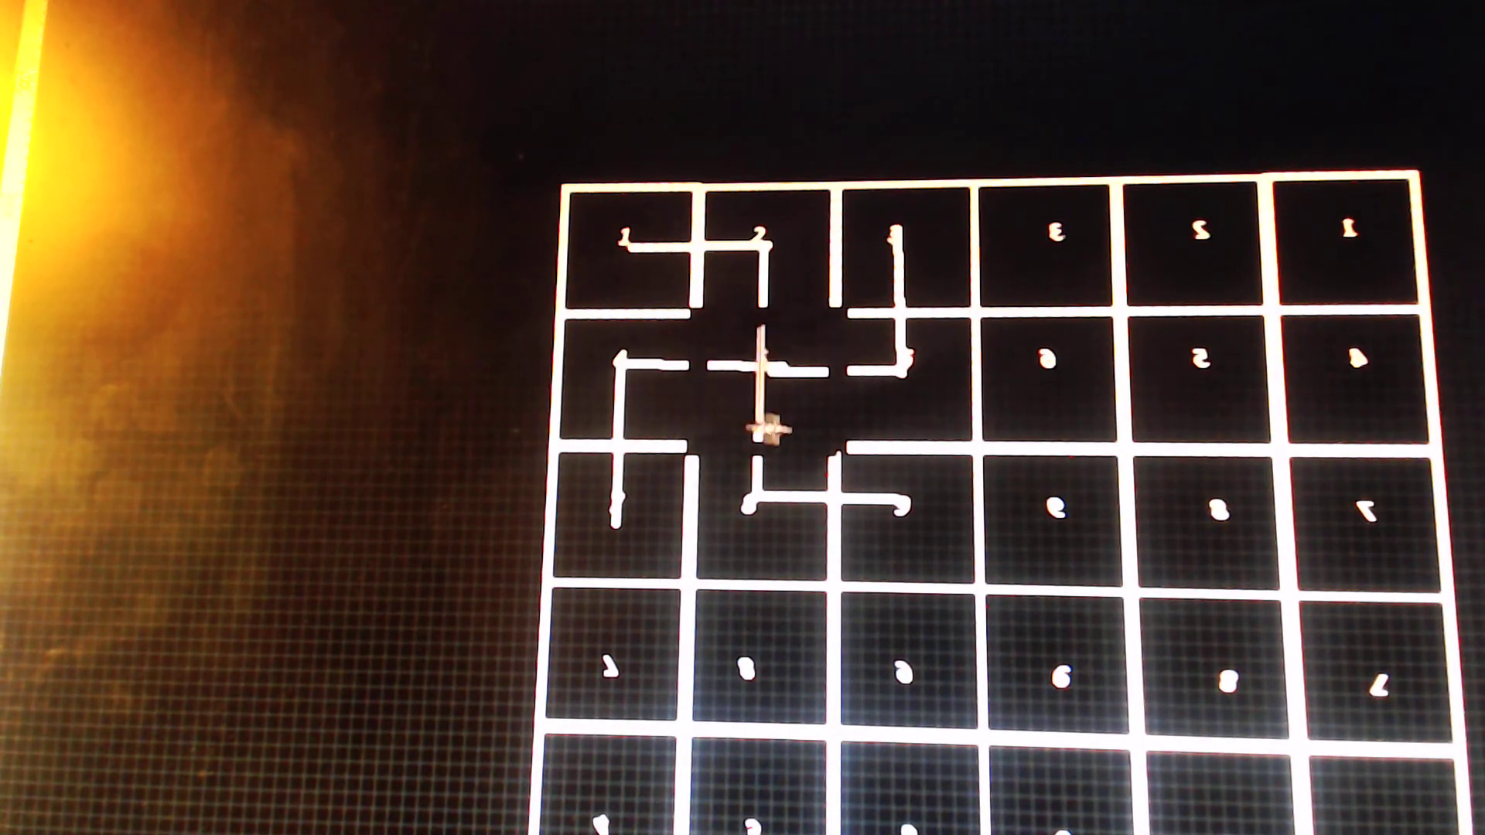
{"action": "left_click", "coordinate": [806, 371]}
{"action": "left_click_drag", "start_coordinate": [826, 442], "coordinate": [700, 325]}
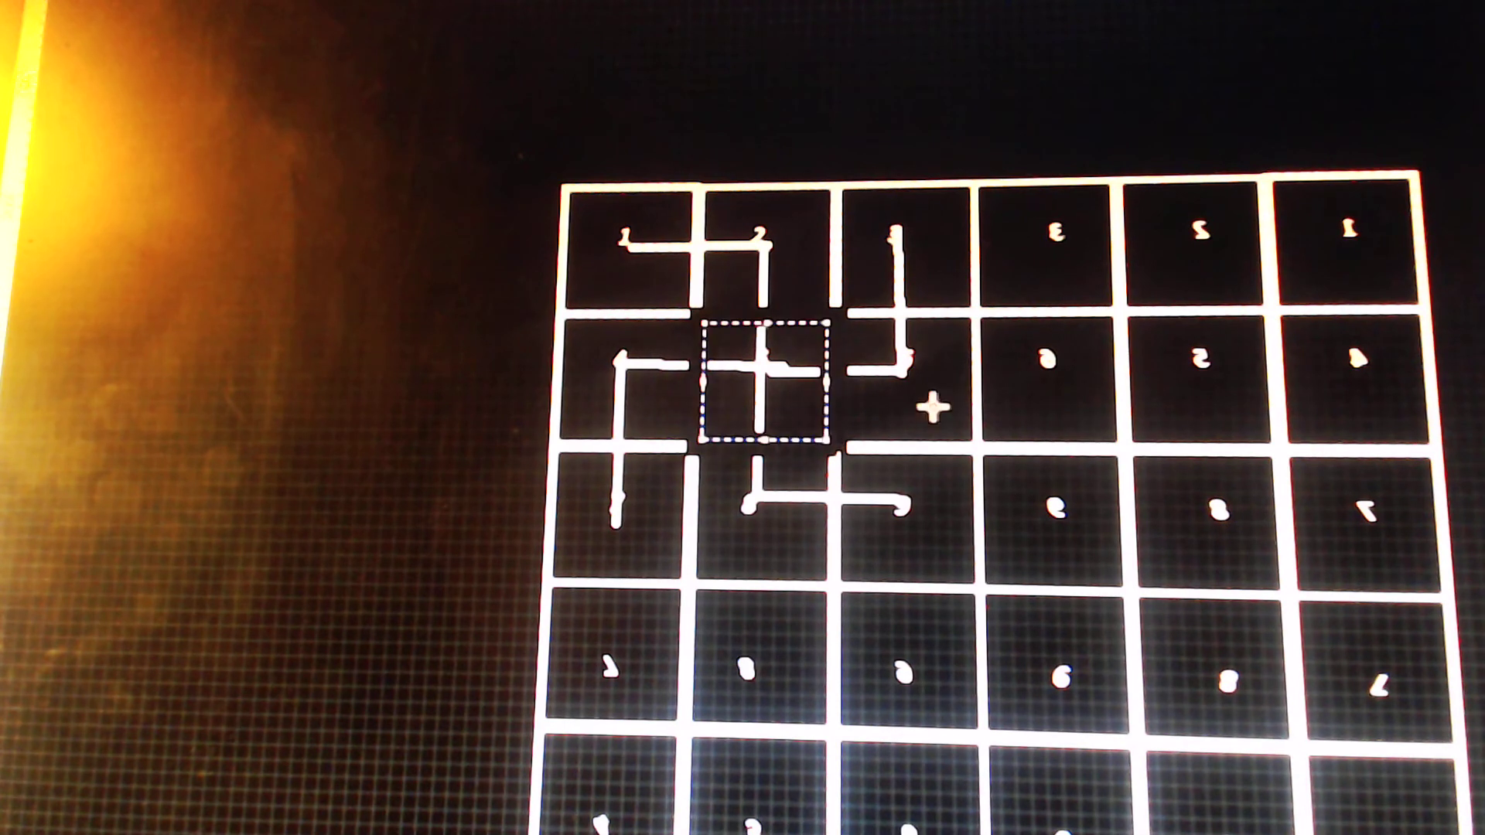